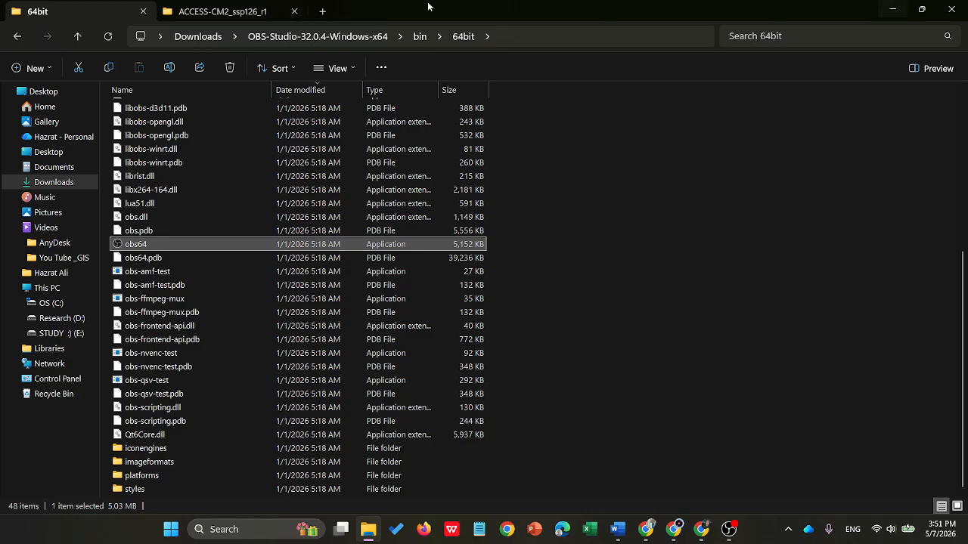
- Review the two climate data files in the ACCESS-CM2_ssp126_r1 folder and switch to the Colab notebook in Chrome
left_click(210, 13)
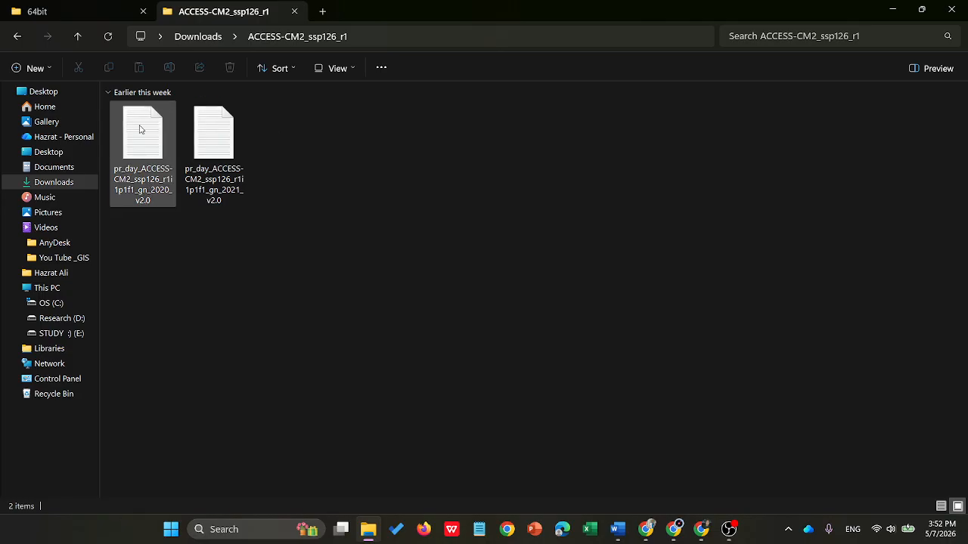
mouse_move(142, 180)
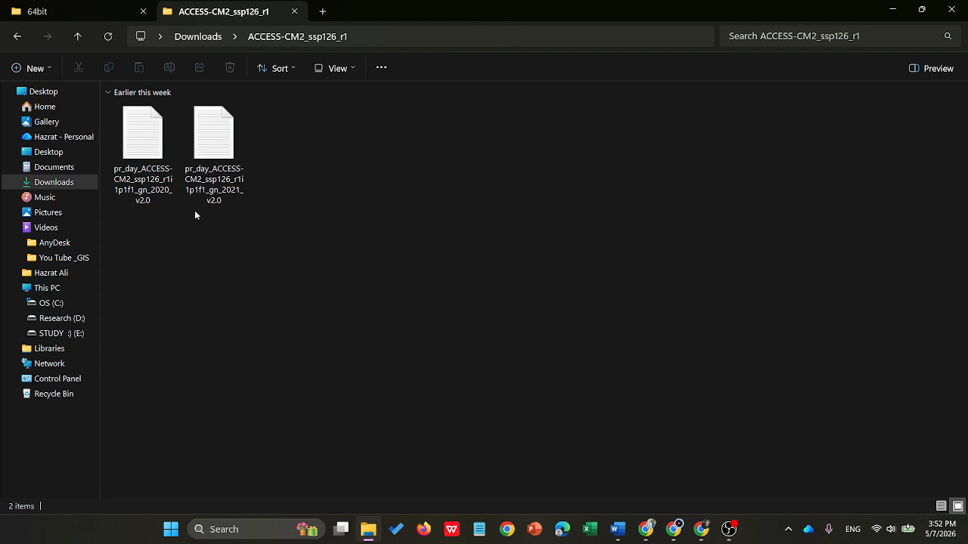
mouse_move(710, 537)
left_click(714, 475)
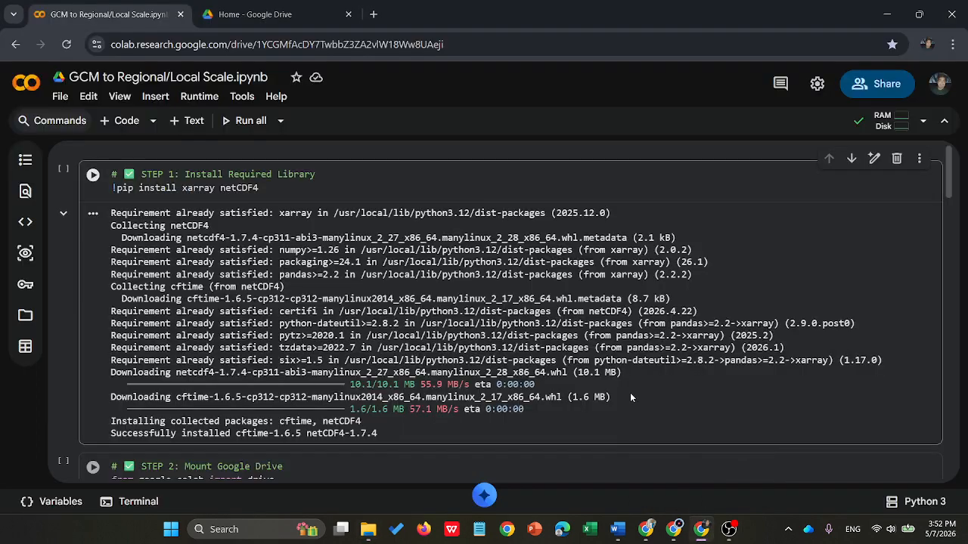
- Upload the ACCESS-CM2_ssp126_r1 folder from Downloads to Google Drive and approve the upload
left_click(260, 11)
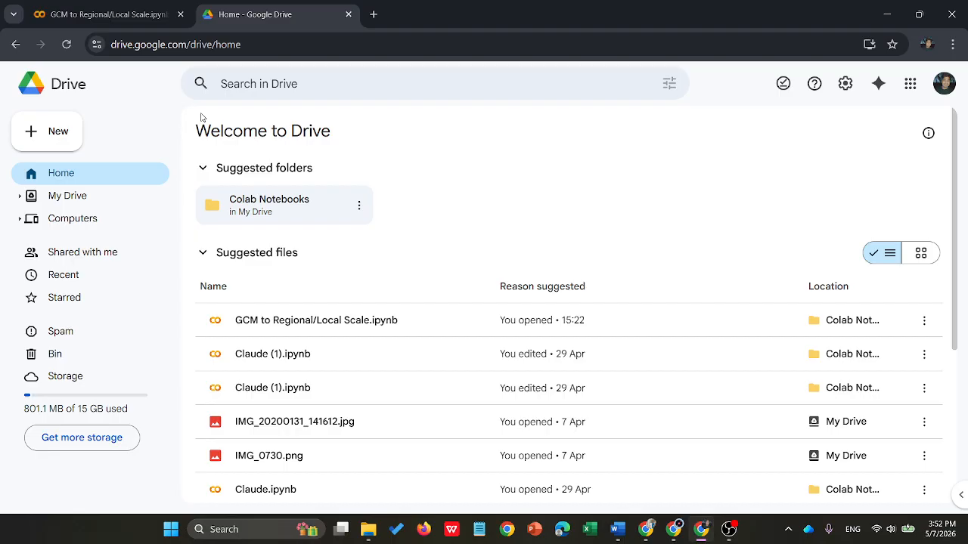
left_click(55, 133)
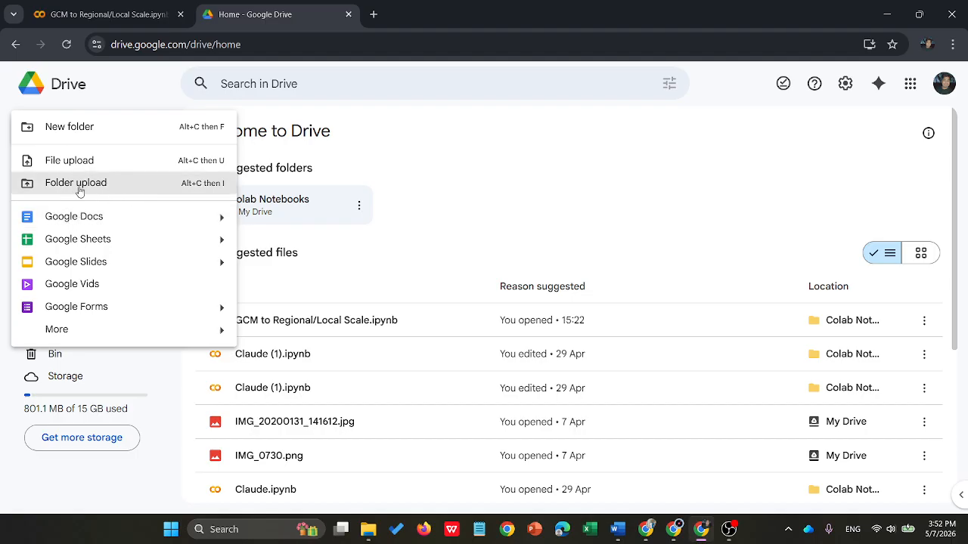
left_click(126, 190)
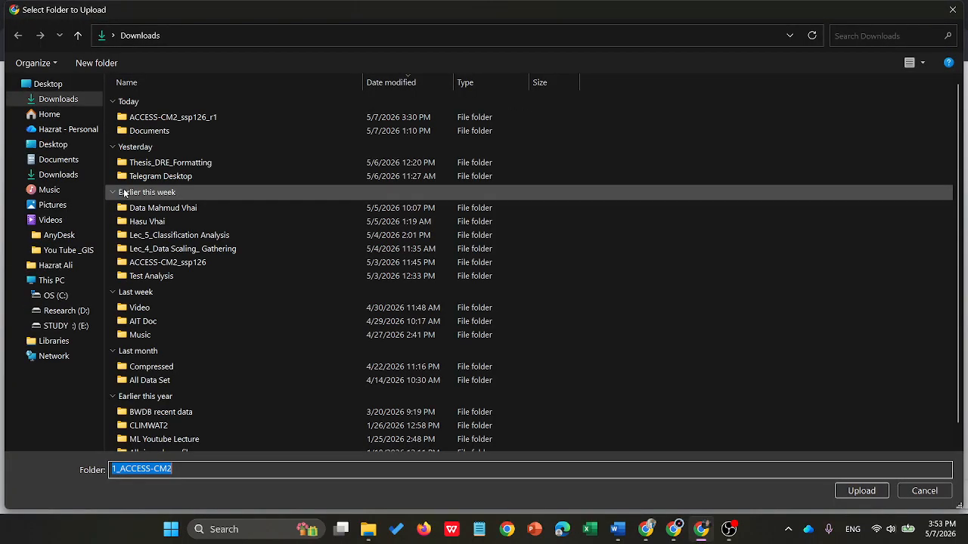
left_click(211, 119)
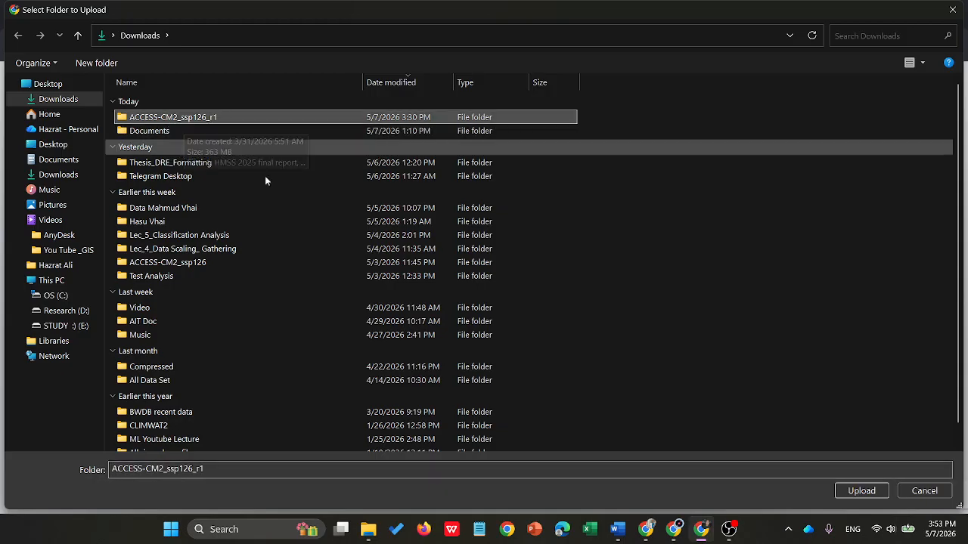
left_click(862, 491)
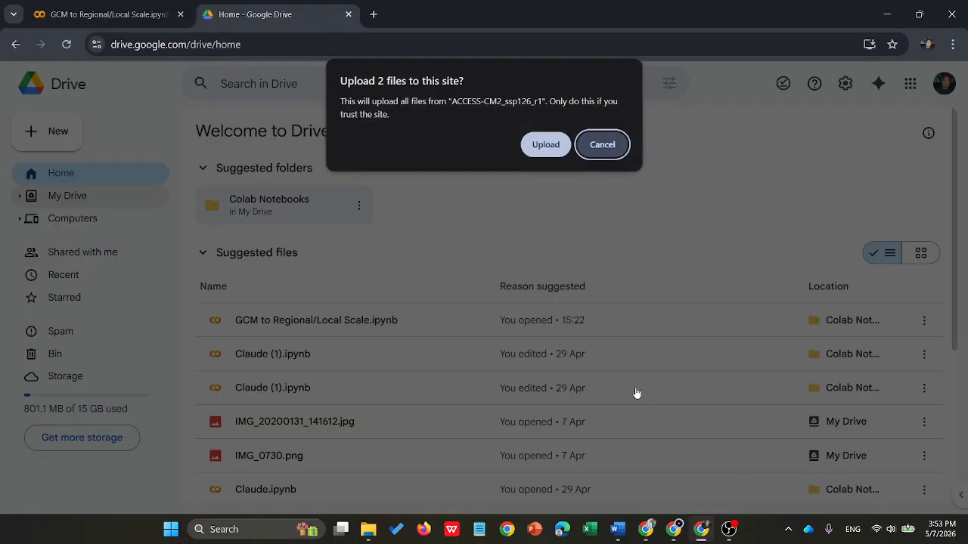
left_click(545, 146)
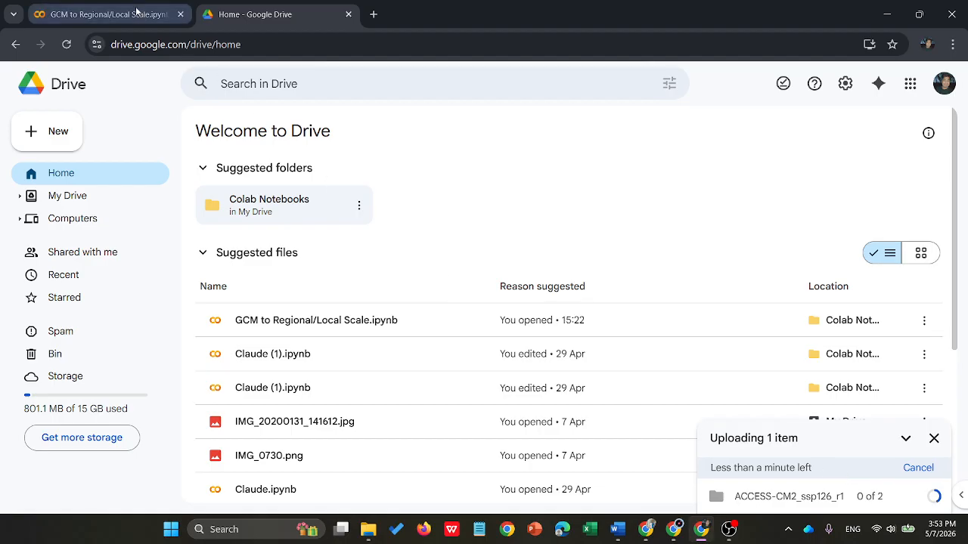
- View the Colab notebook's session files and check the folder's upload progress in Google Drive
mouse_move(138, 11)
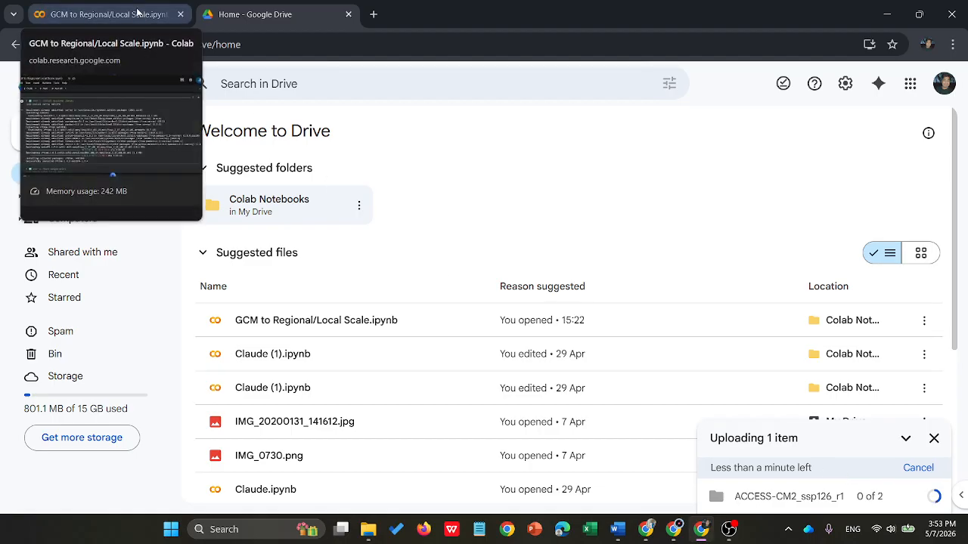
left_click(138, 11)
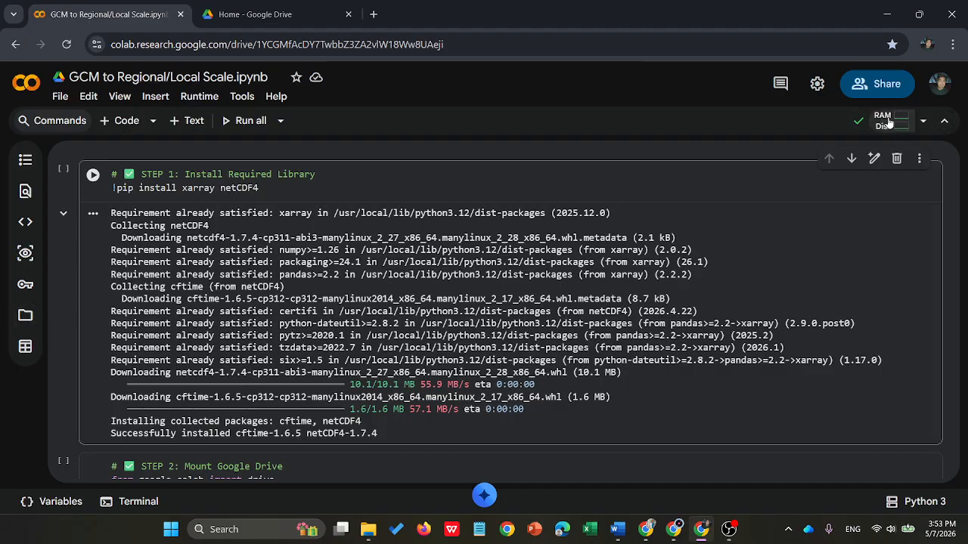
left_click(25, 316)
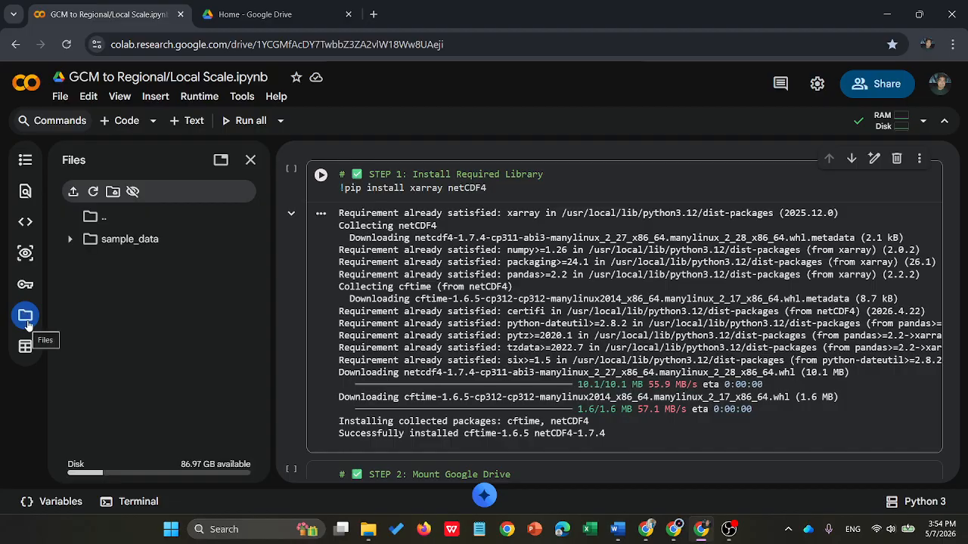
left_click(257, 13)
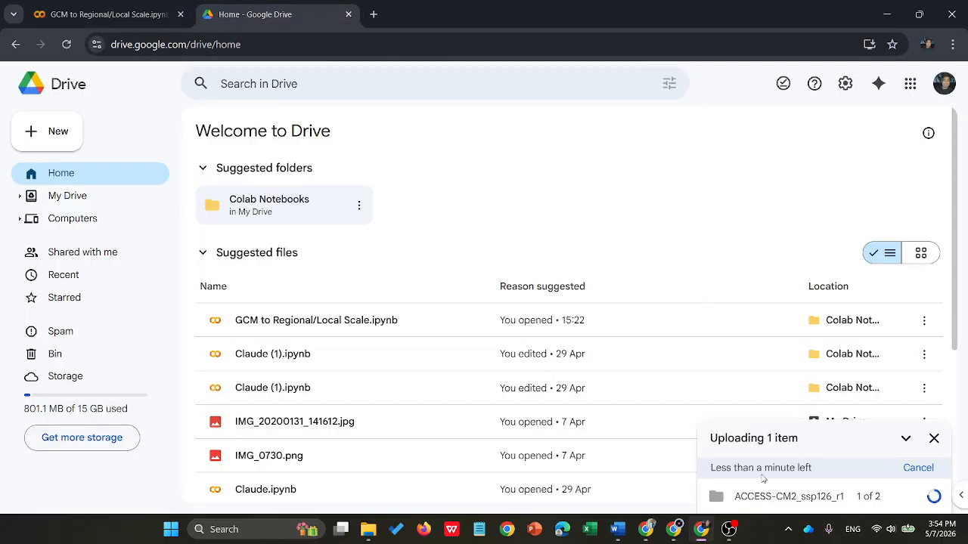
mouse_move(745, 493)
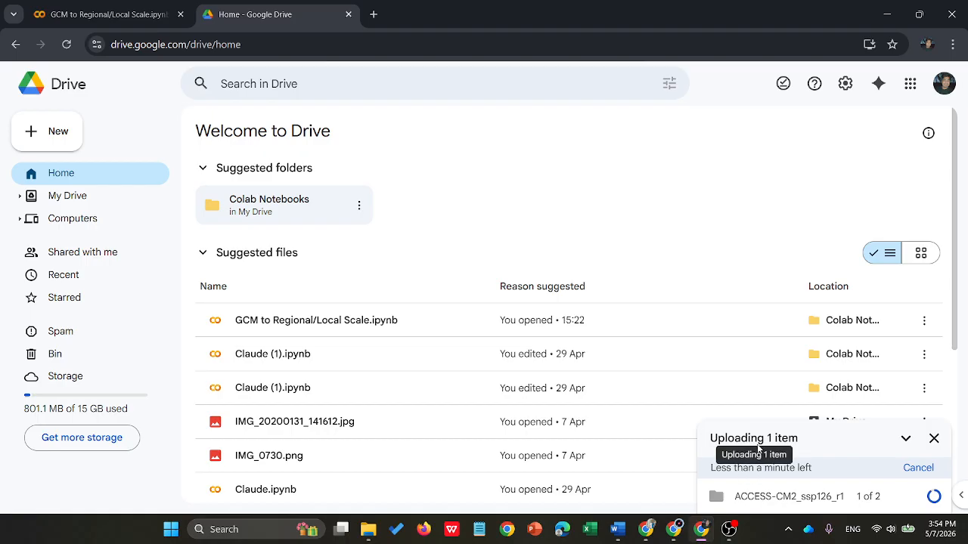
mouse_move(680, 529)
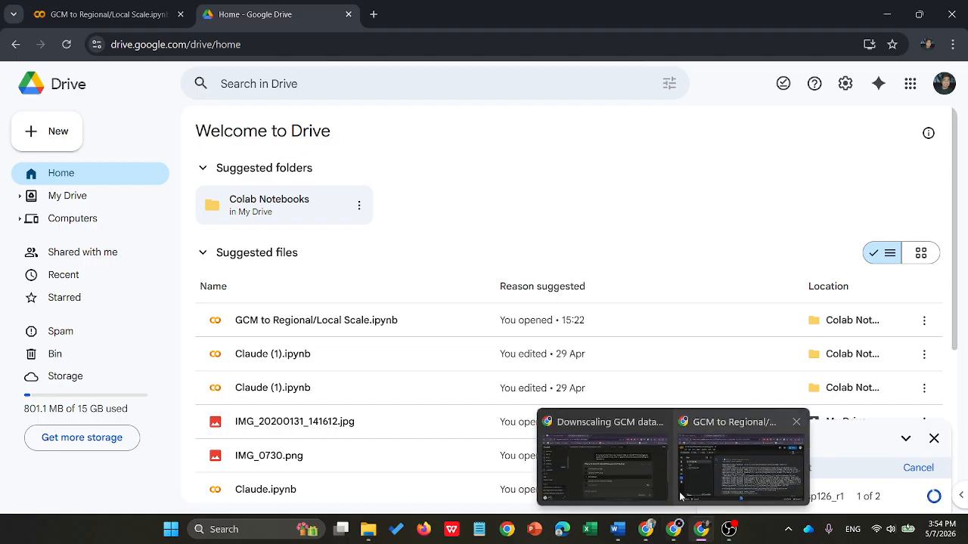
- Switch to the GCM to Regional/Local Scale notebook in the other Chrome window and run its Step 1 cell to install xarray and netCDF4
left_click(681, 495)
left_click(113, 11)
left_click(257, 6)
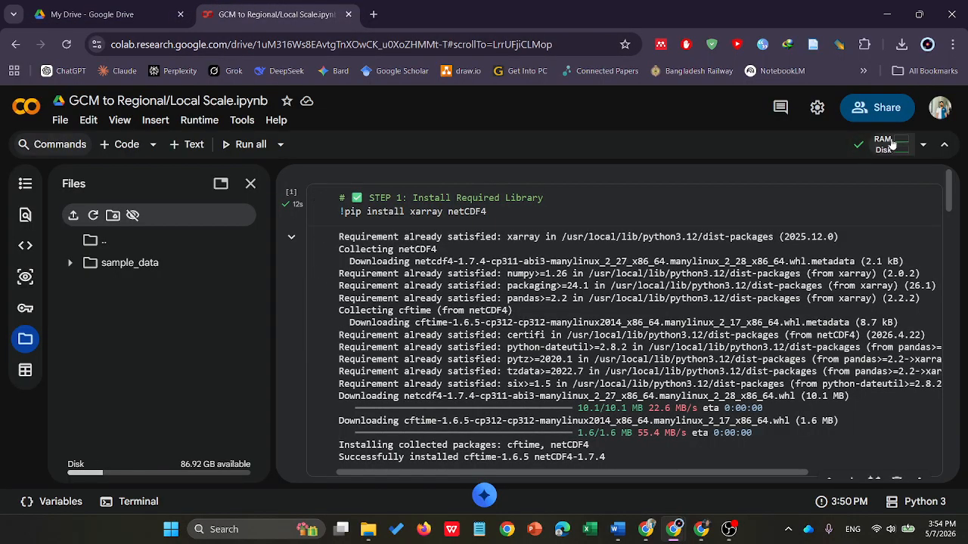
left_click(25, 339)
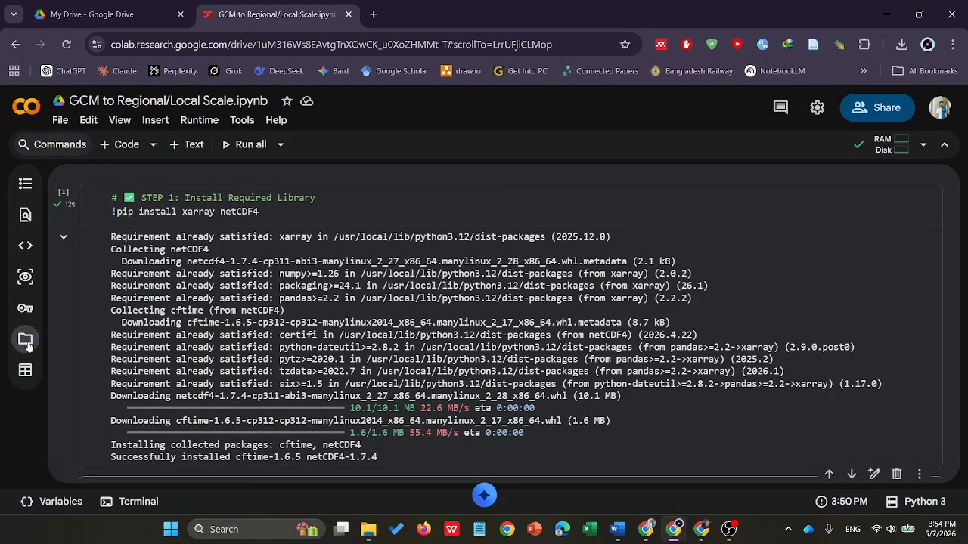
left_click(25, 339)
left_click(320, 200)
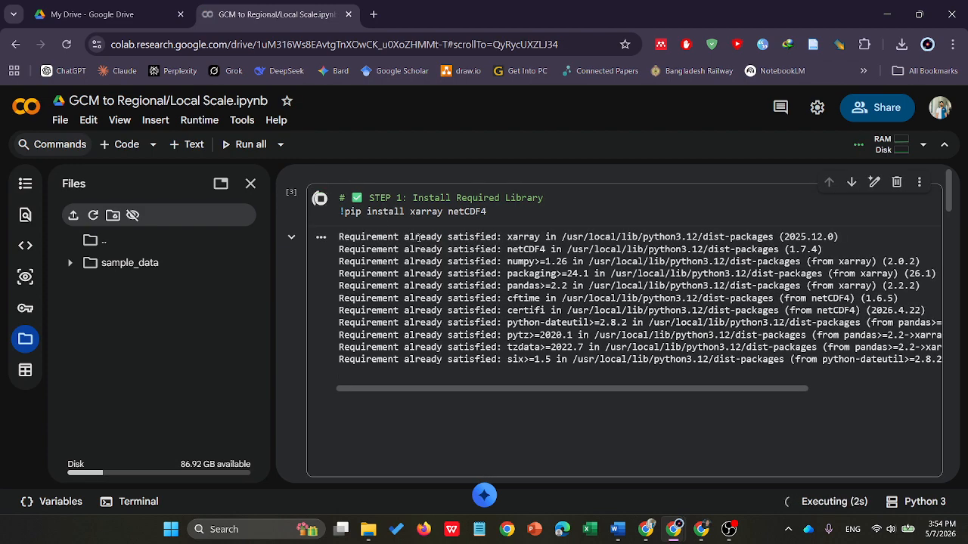
scroll(419, 238, "down", 3)
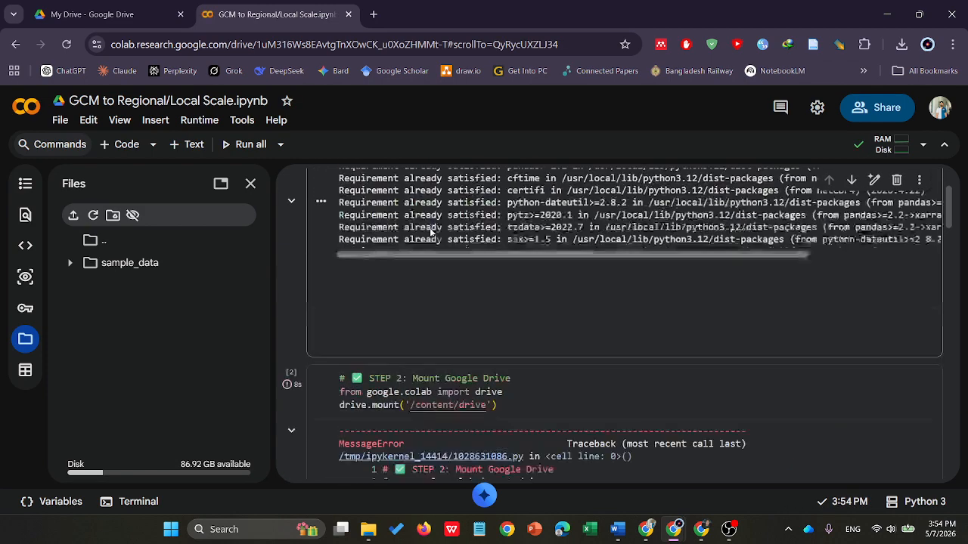
scroll(432, 232, "up", 3)
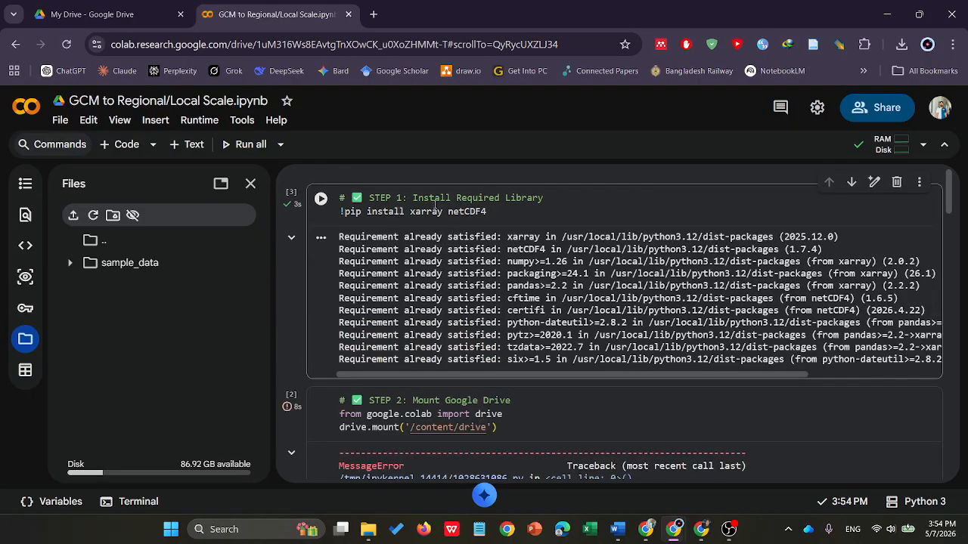
- Run the Step 2 cell to mount Google Drive at /content/drive and authorize access with the Google account
scroll(378, 250, "down", 2)
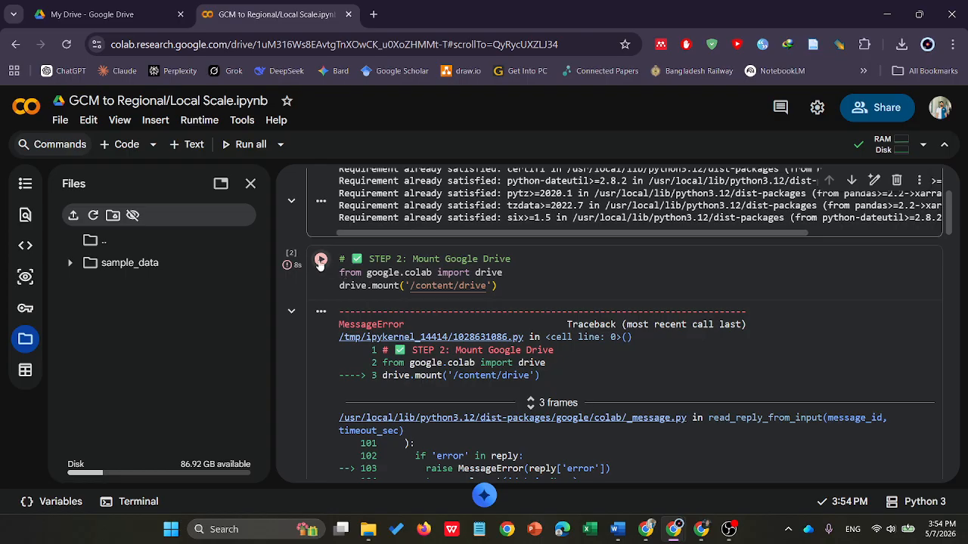
left_click(320, 260)
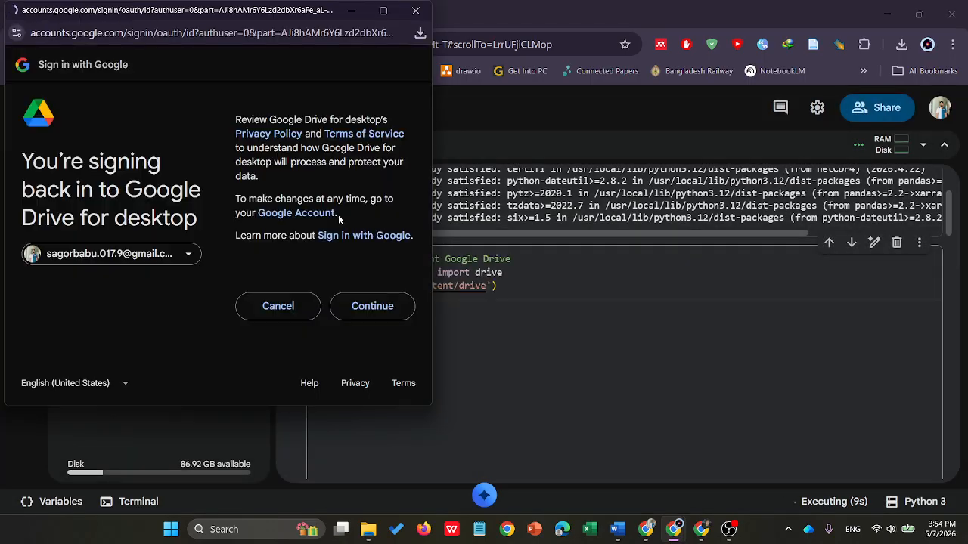
left_click(386, 306)
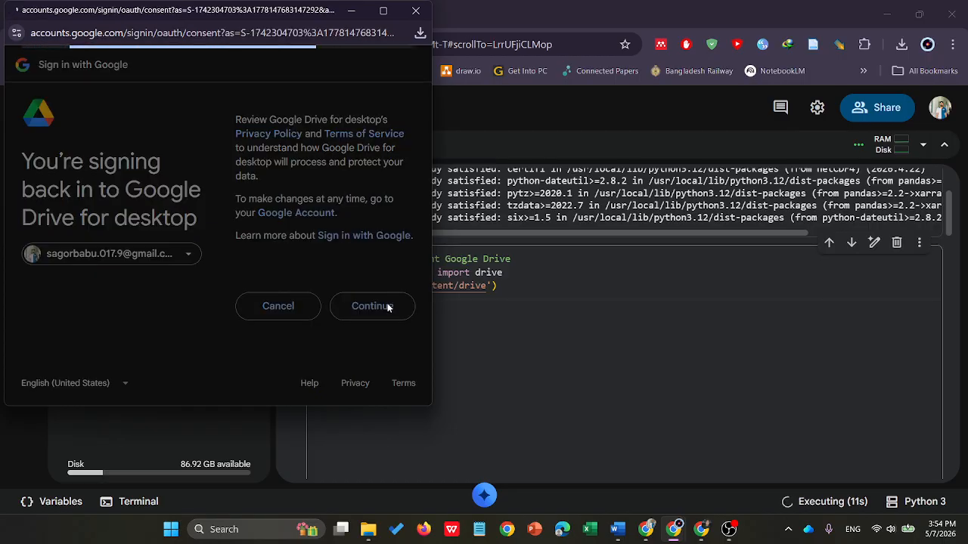
scroll(329, 245, "down", 3)
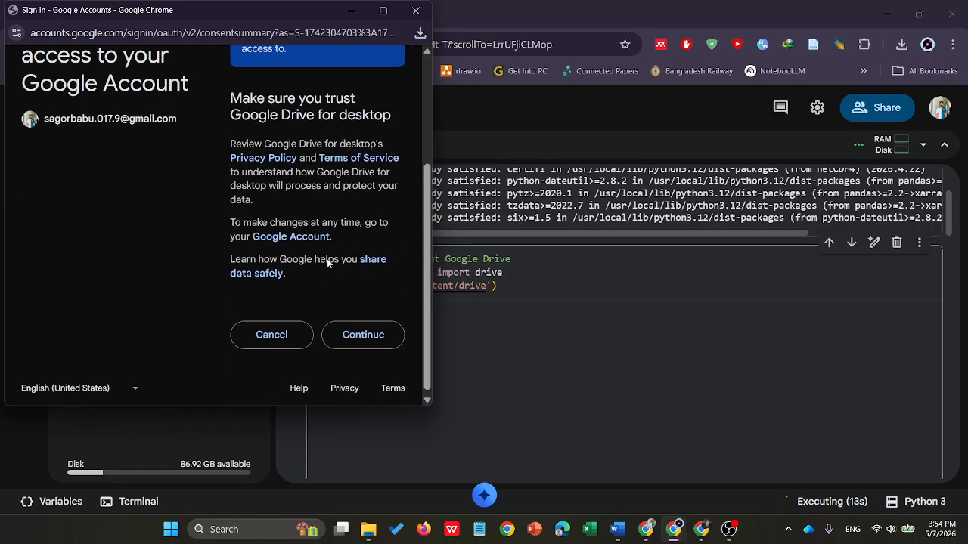
left_click(372, 332)
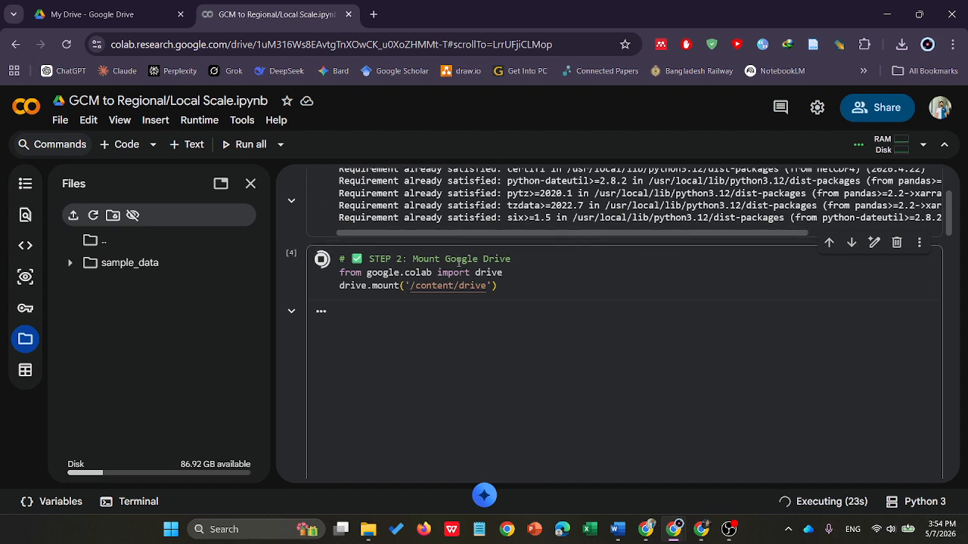
- Expand the mounted drive's MyDrive folder and copy the path of the ACCESS-CM2_ssp126_r1 folder
scroll(472, 245, "down", 1)
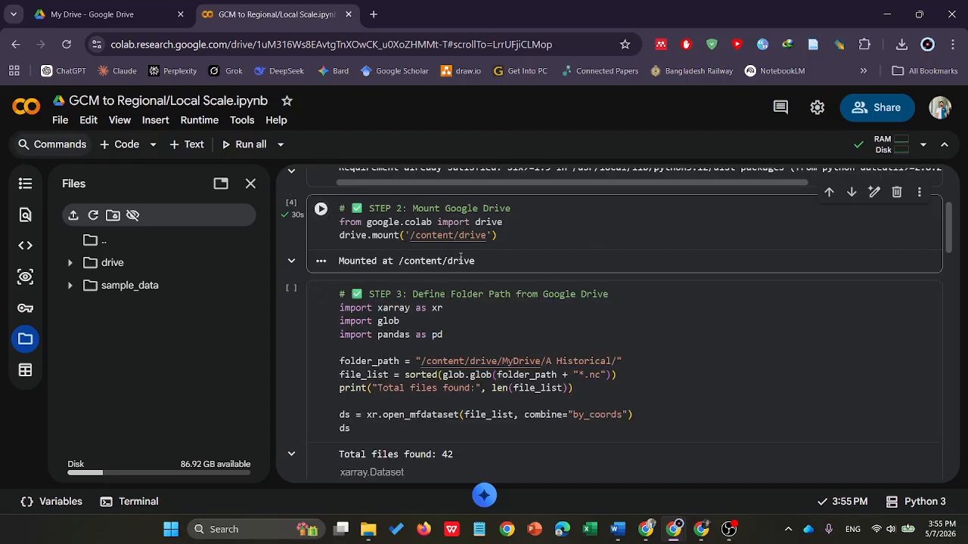
left_click(340, 362)
left_click_drag(399, 361, 340, 360)
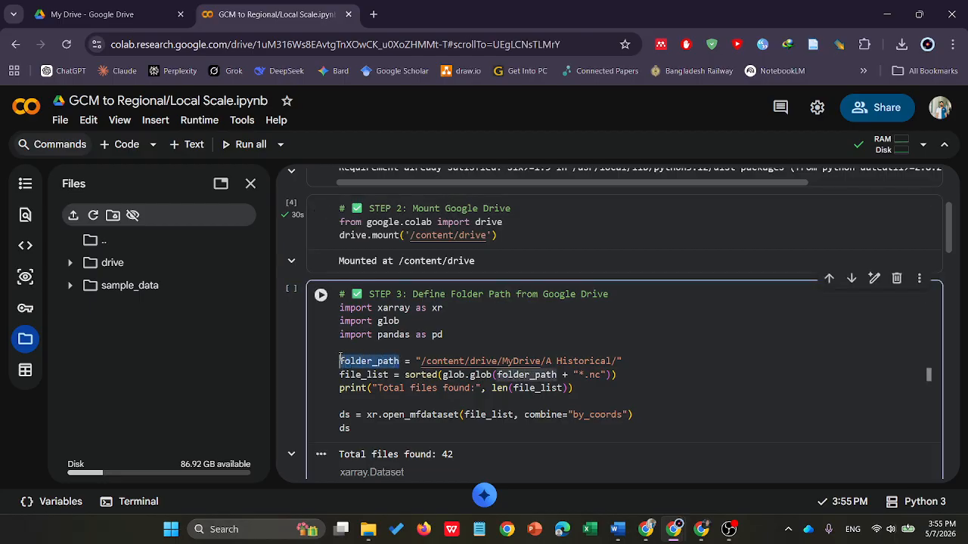
left_click(69, 263)
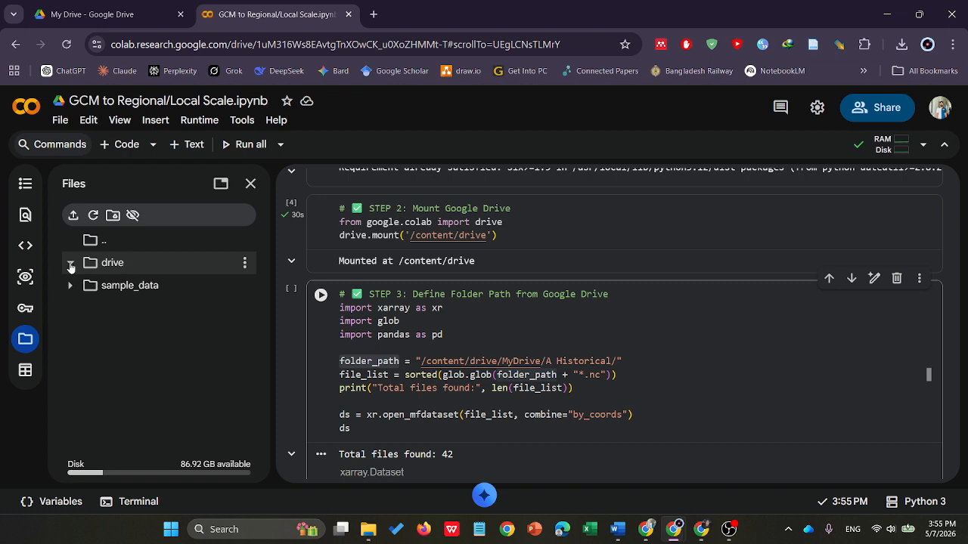
left_click(71, 265)
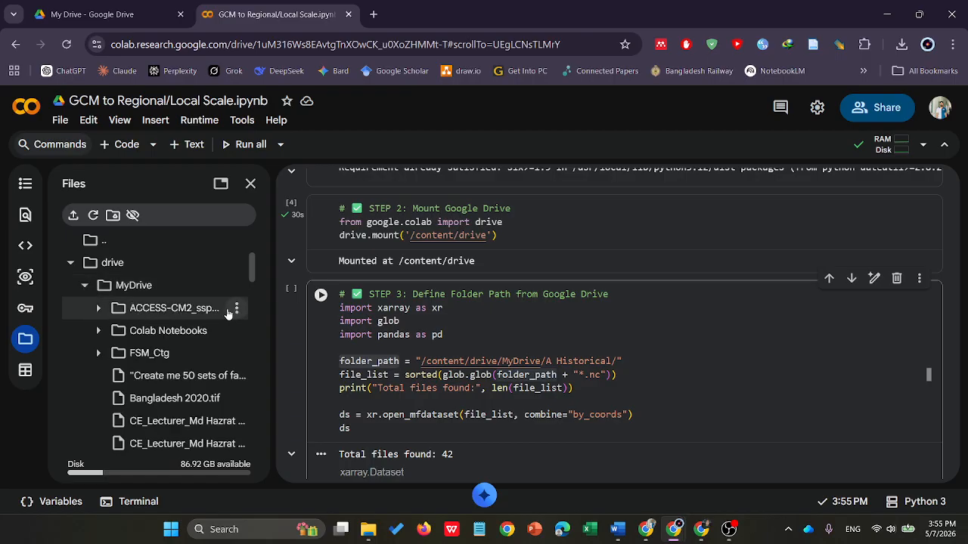
left_click(235, 312)
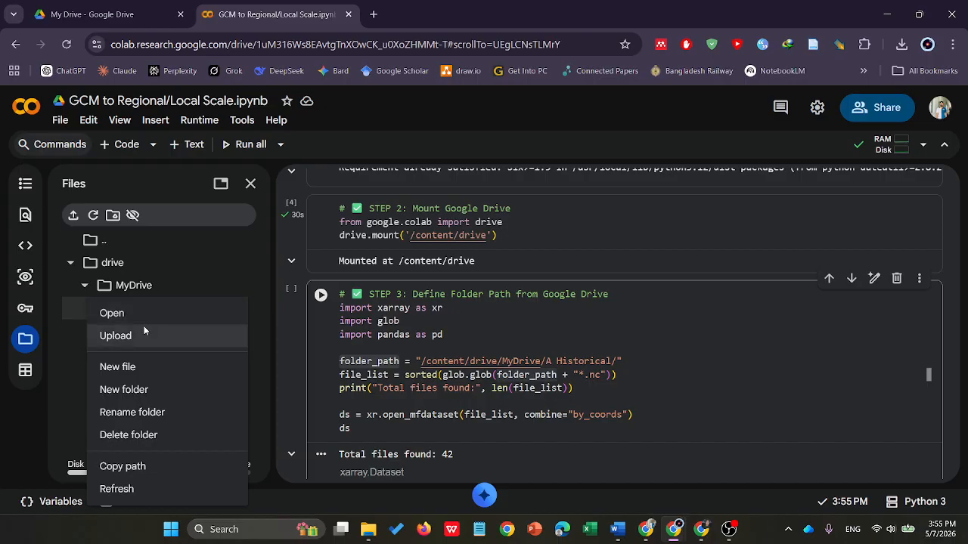
left_click(132, 463)
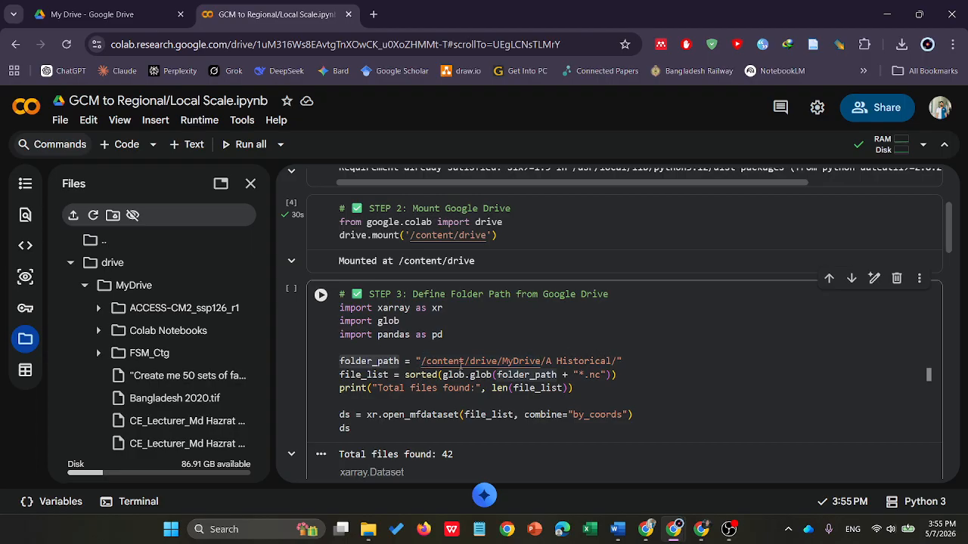
- Set folder_path in the Step 3 cell to "/content/drive/MyDrive/ACCESS-CM2_ssp126_r1/" and run the cell
left_click_drag(422, 360, 614, 362)
type("content/drive/MyDrive/ACCESS-CM2_ssp126_r1")
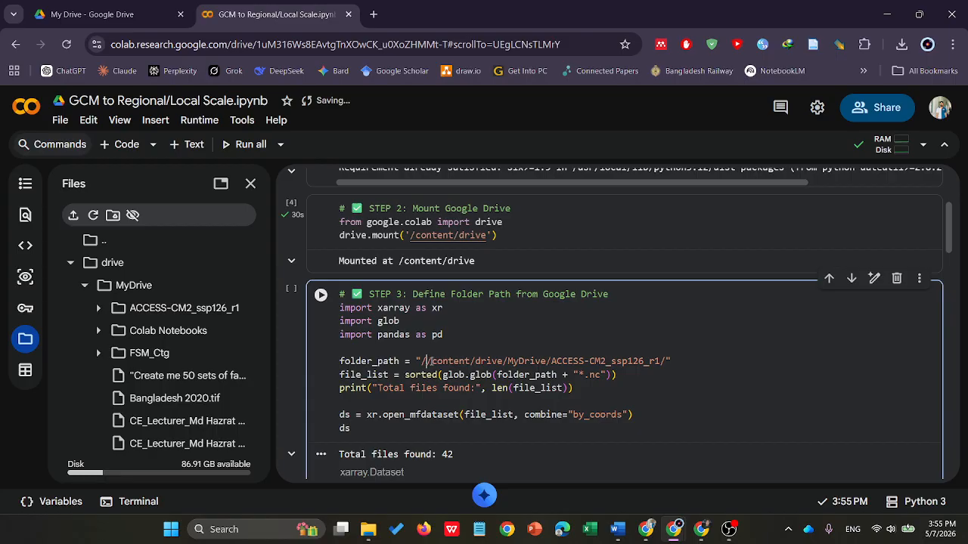
key("BackSpace")
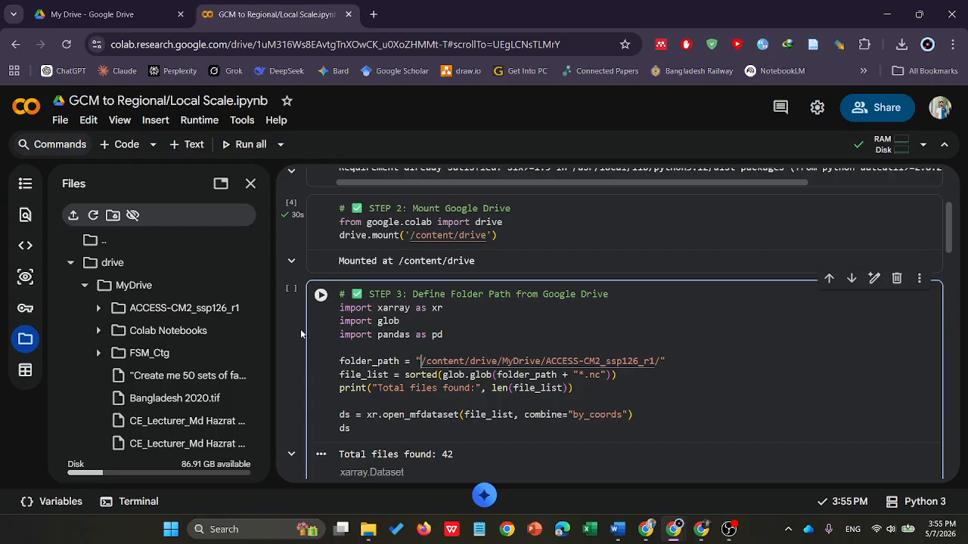
left_click(320, 295)
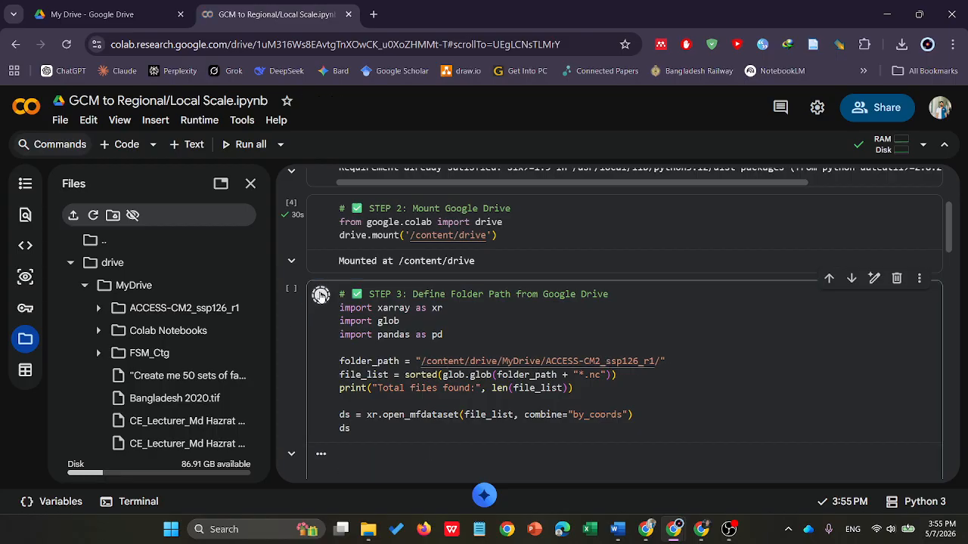
scroll(390, 275, "down", 2)
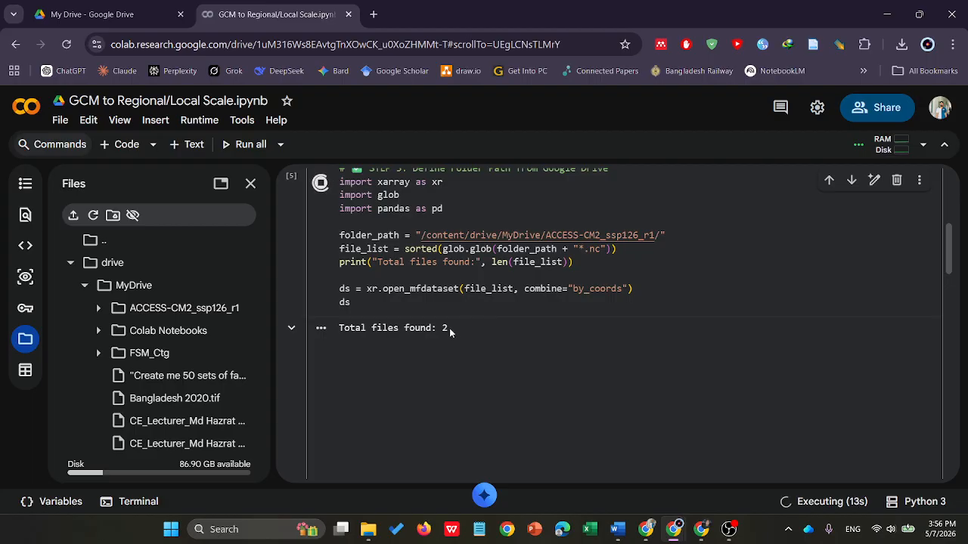
- Examine the Step 3 dataset output, check the station latitude and longitude table in the Word document, and return to the notebook
scroll(424, 325, "down", 1)
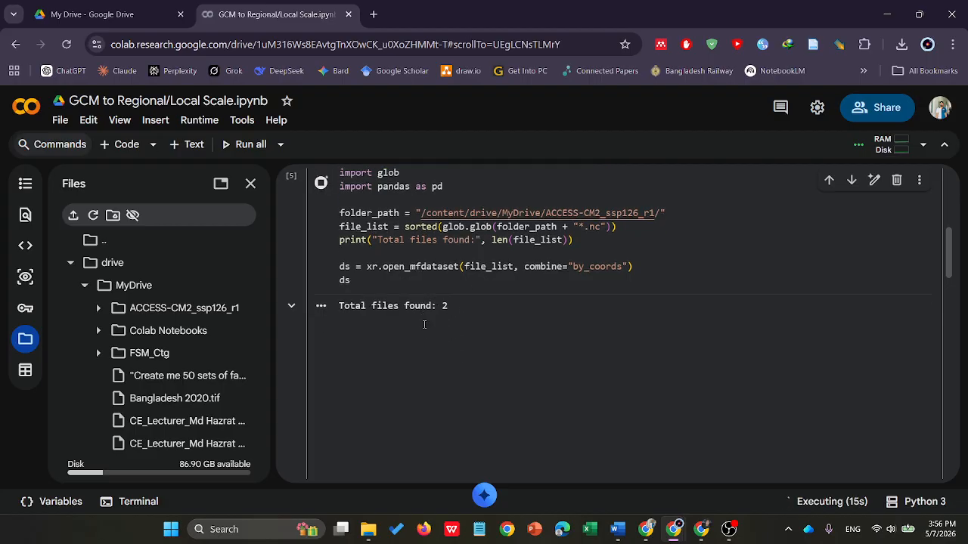
scroll(389, 285, "down", 2)
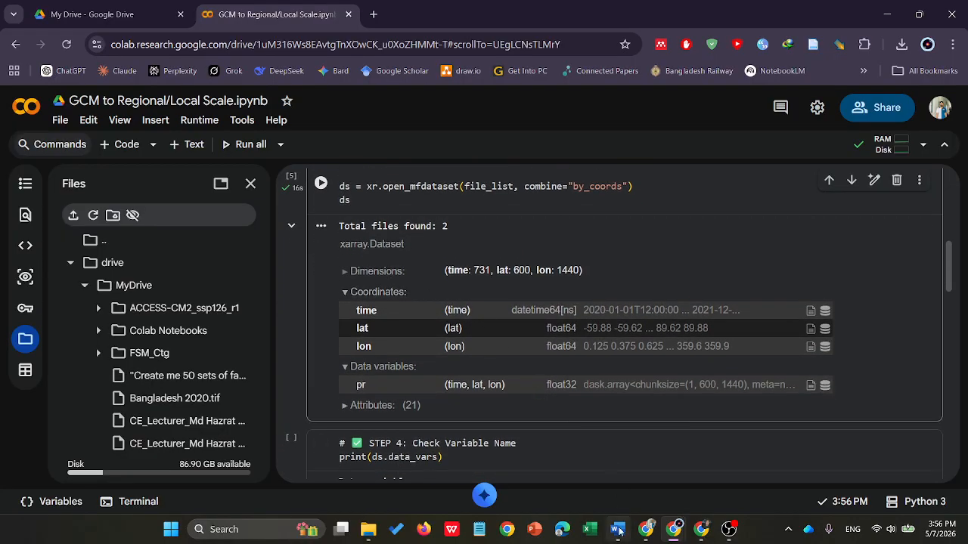
left_click(616, 469)
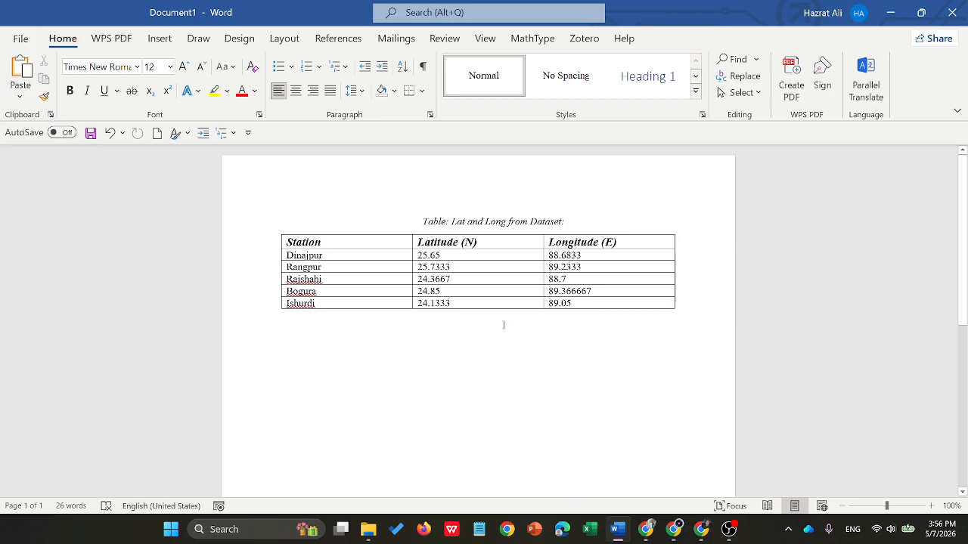
left_click_drag(576, 300, 322, 256)
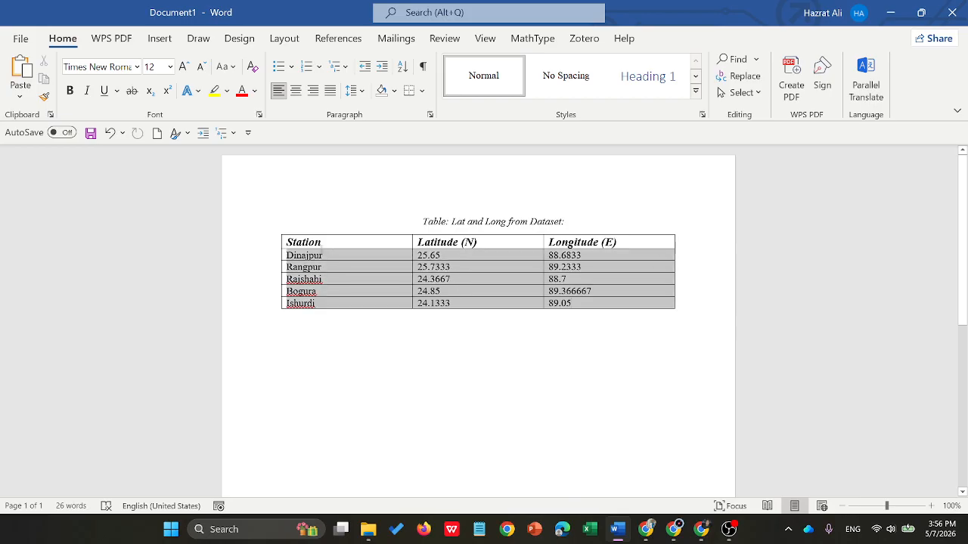
left_click(497, 242)
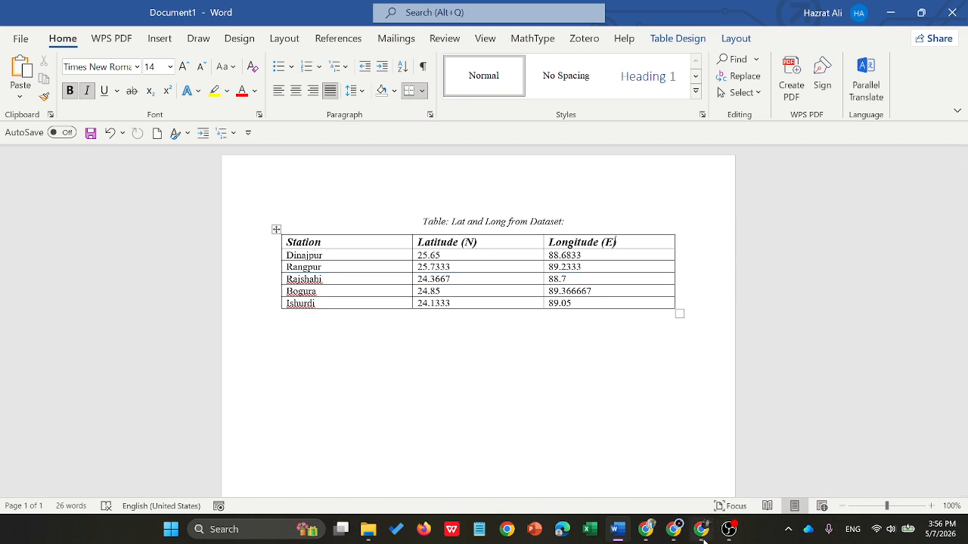
mouse_move(674, 529)
left_click(706, 469)
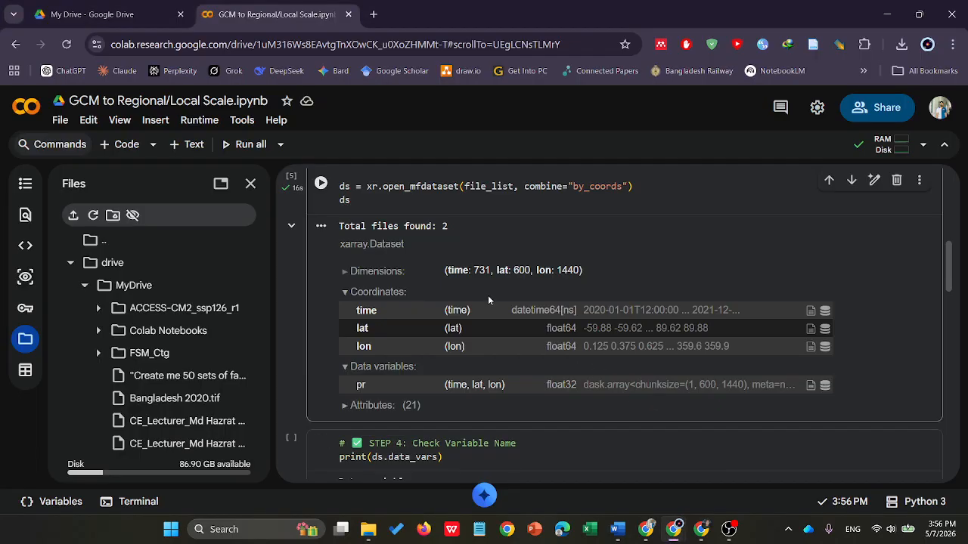
- Run the Step 4 cell to print the dataset's data variables
key("shift+Return")
scroll(488, 281, "up", 1)
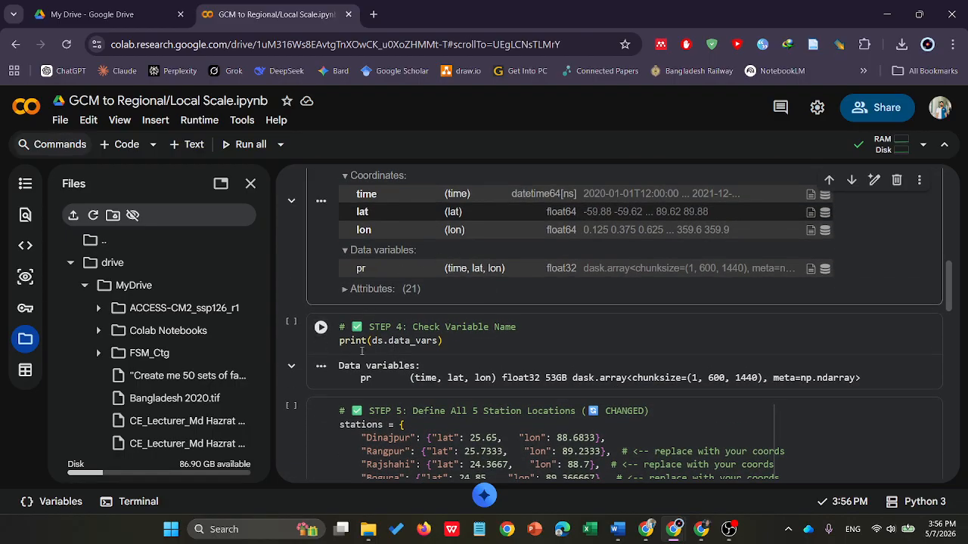
left_click(321, 327)
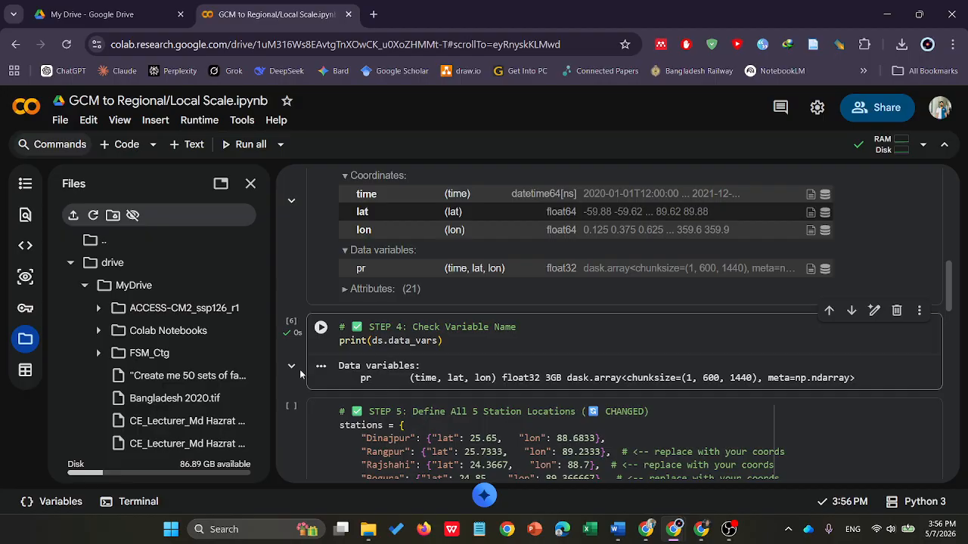
- Run the Step 5 cell to define the coordinates of the Dinajpur, Rangpur, Rajshahi, Bogura and Ishurdi stations
scroll(398, 284, "down", 2)
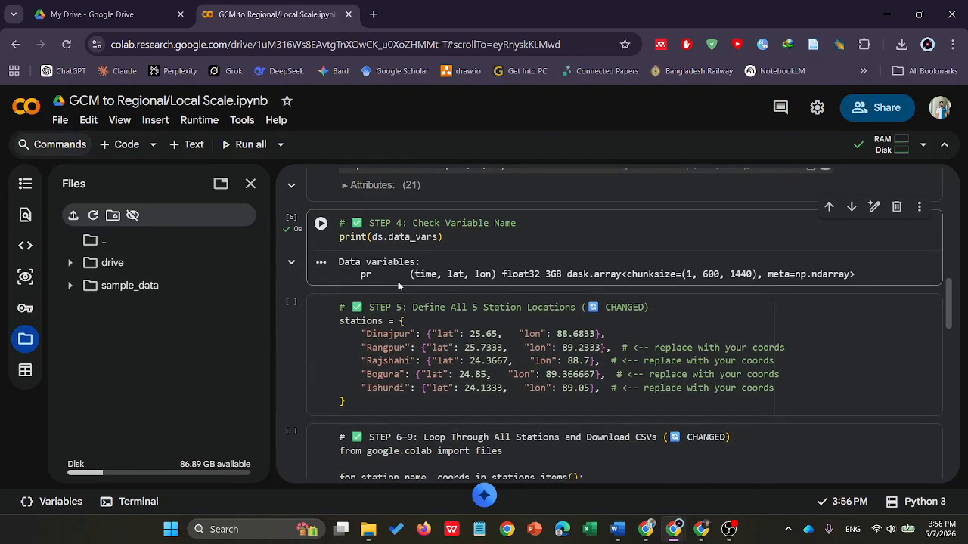
scroll(402, 292, "down", 1)
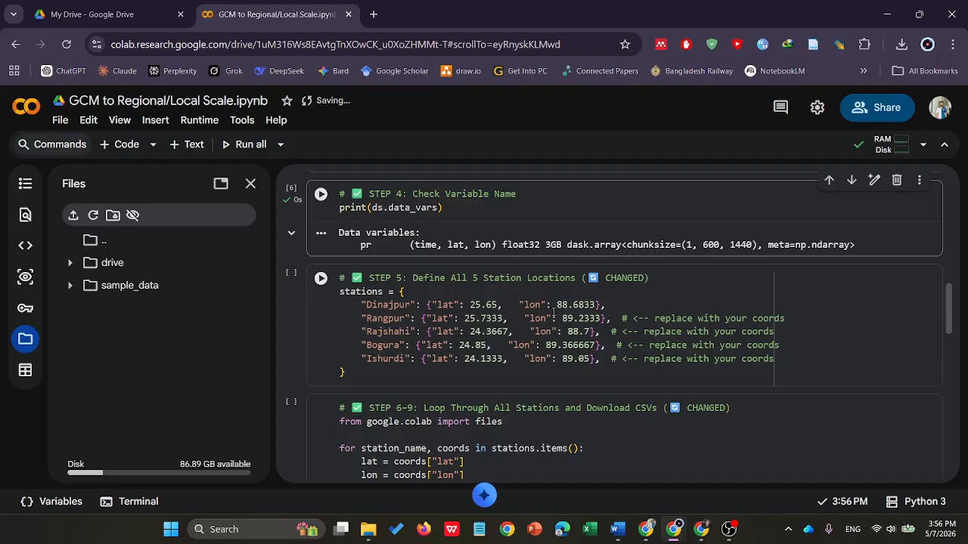
left_click(320, 279)
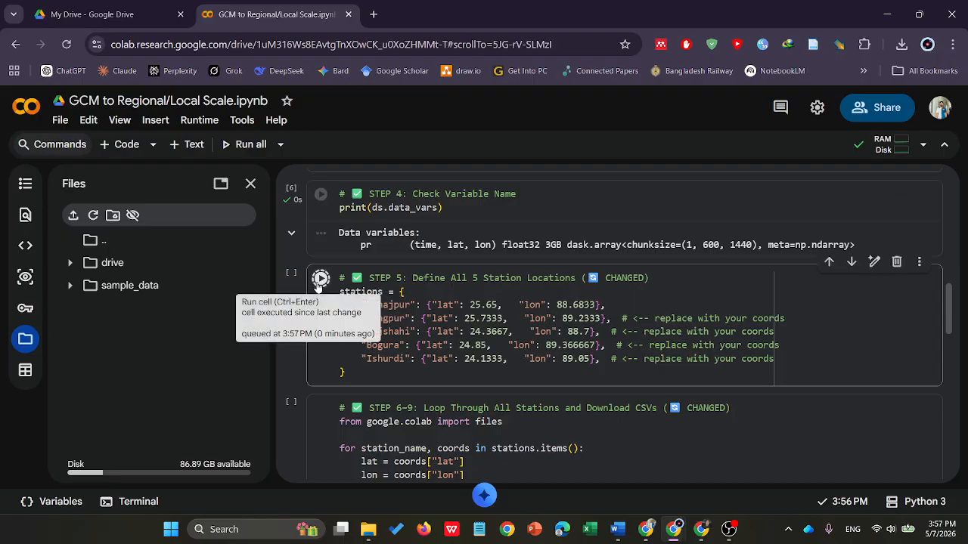
- Run the Step 6–9 cell to extract each station's nearest-grid precipitation in mm/day and download the CSVs, reviewing its code during execution
scroll(320, 288, "down", 3)
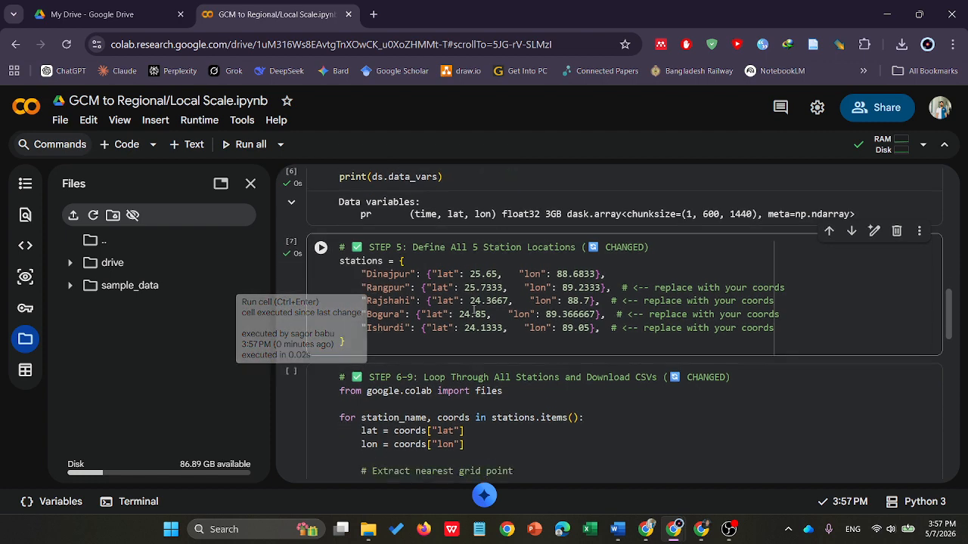
left_click(320, 297)
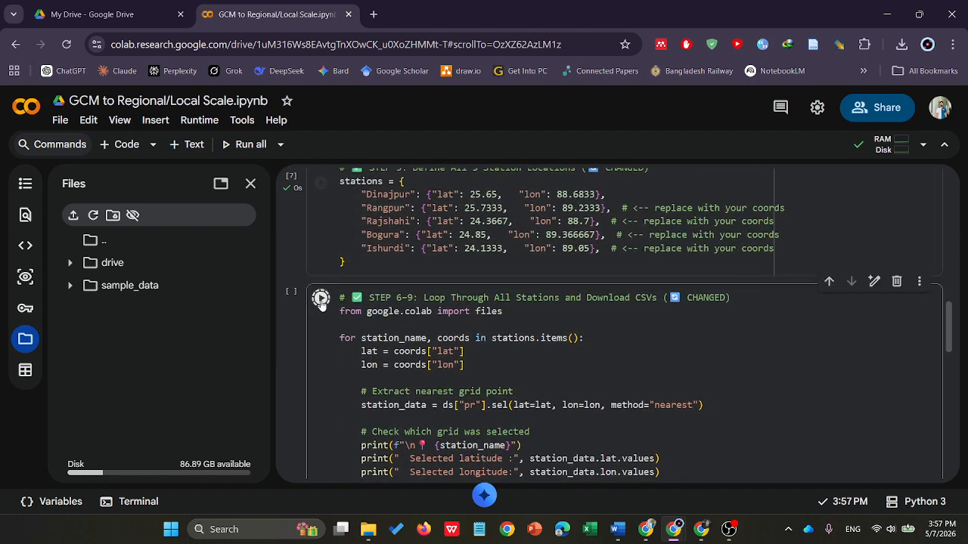
scroll(355, 286, "down", 5)
scroll(355, 285, "down", 5)
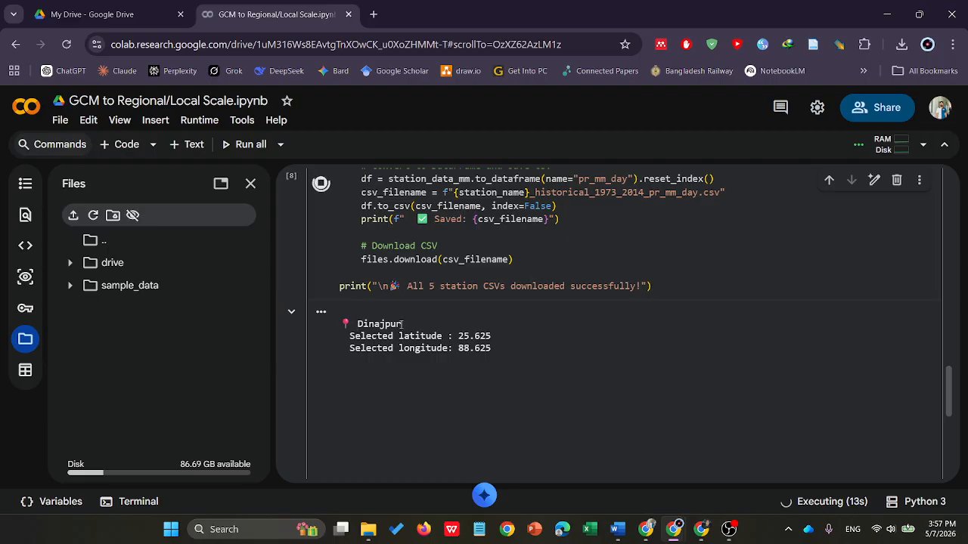
scroll(402, 323, "up", 10)
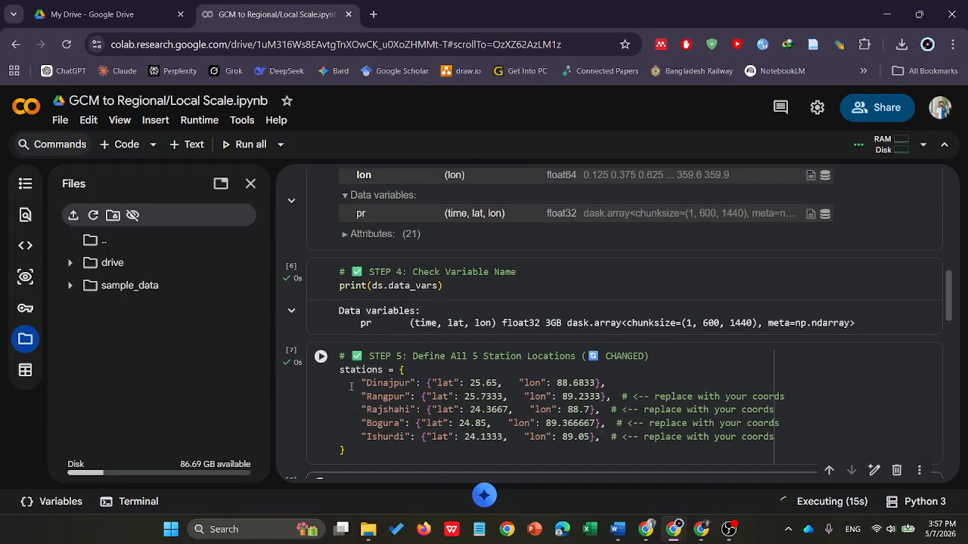
scroll(449, 383, "down", 3)
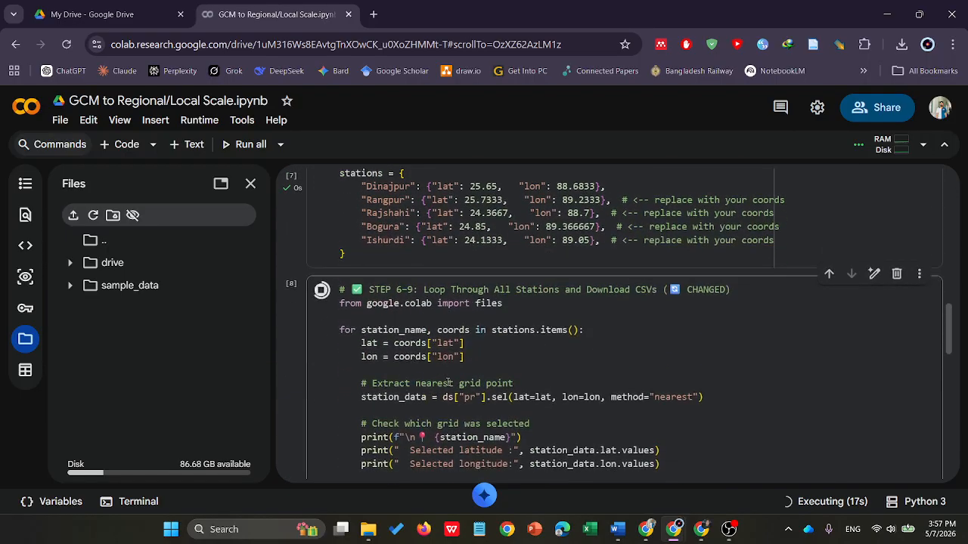
scroll(448, 383, "down", 4)
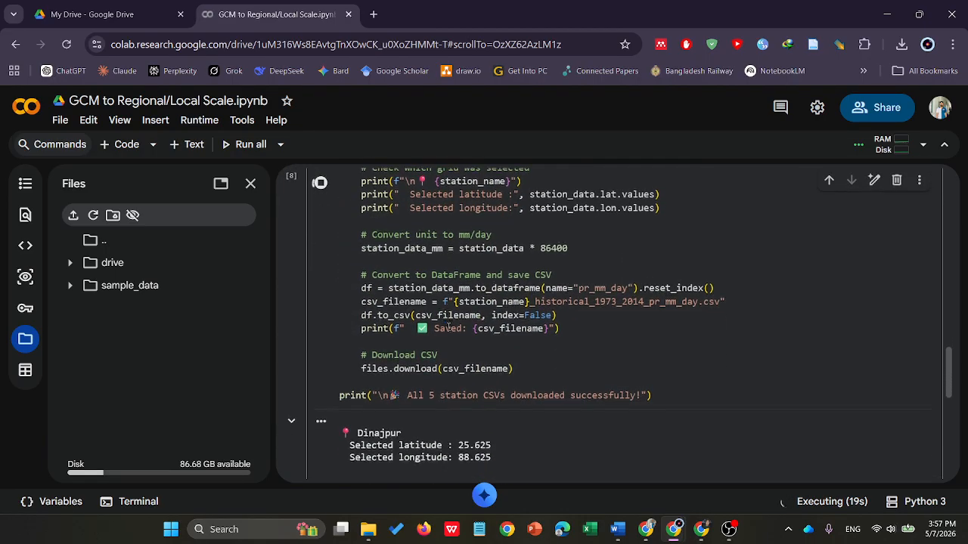
scroll(448, 327, "down", 1)
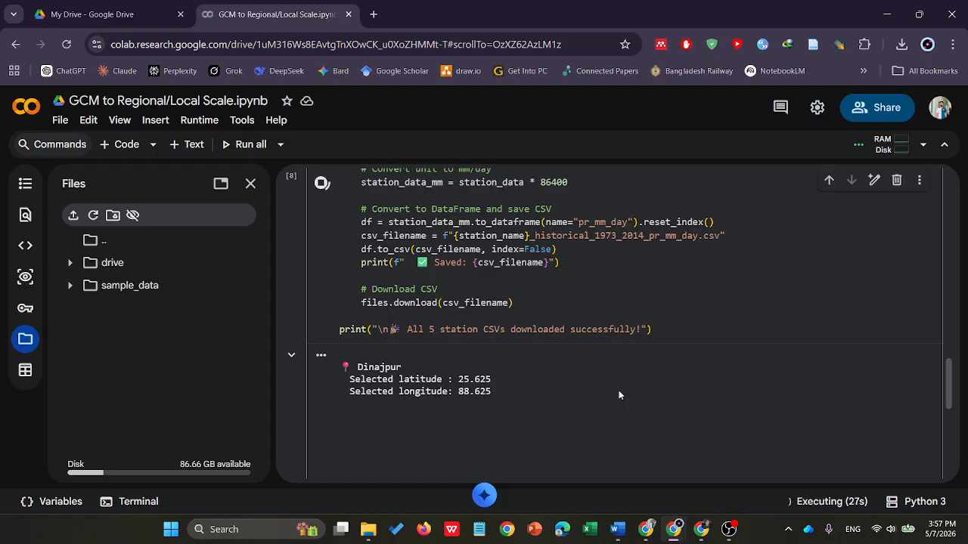
- Switch to the Claude (1).ipynb notebook, review its saved station files, and allow the site to download multiple files
mouse_move(652, 531)
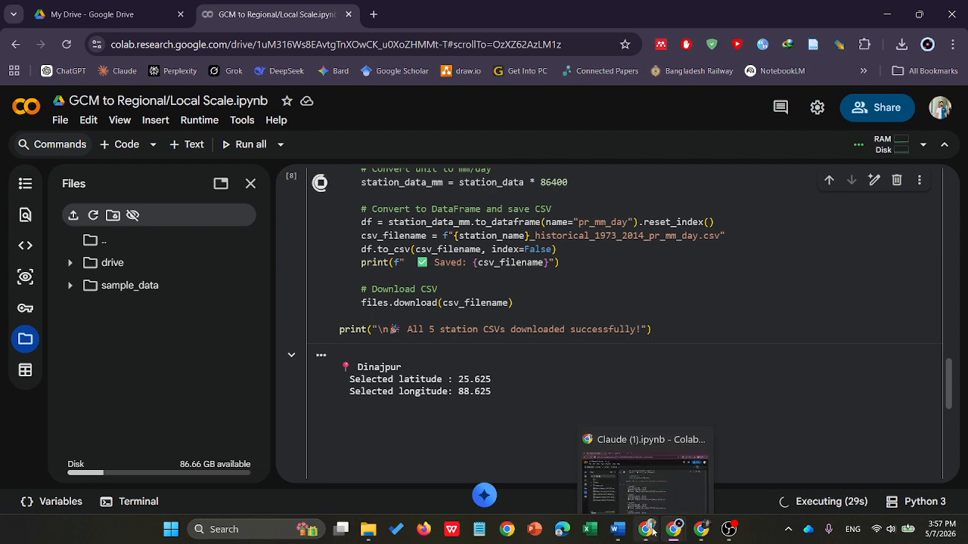
left_click(681, 480)
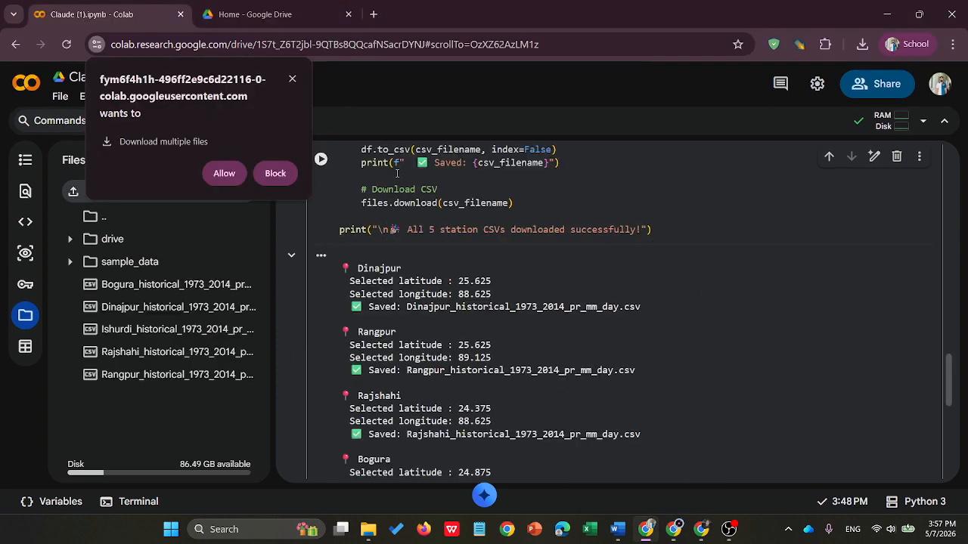
scroll(403, 257, "down", 1)
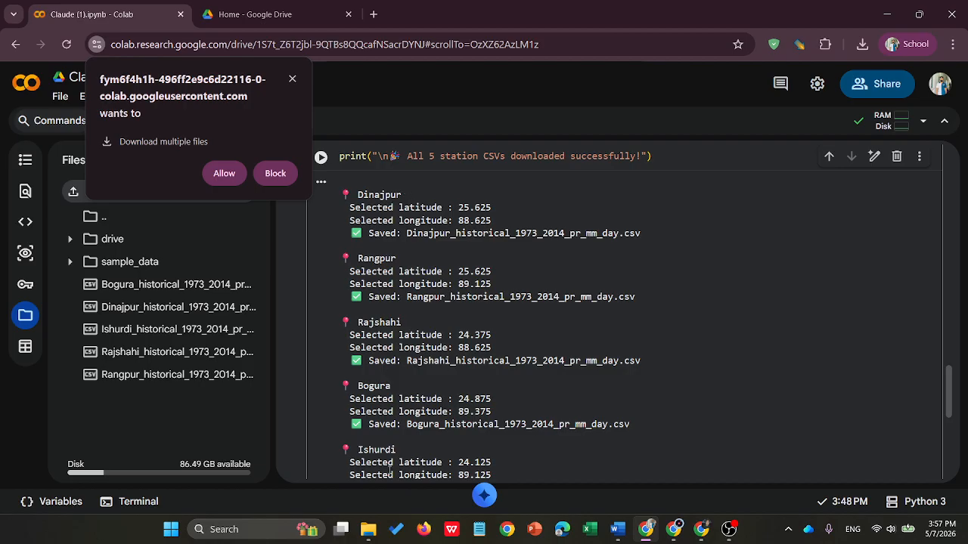
scroll(390, 470, "down", 2)
scroll(383, 452, "up", 1)
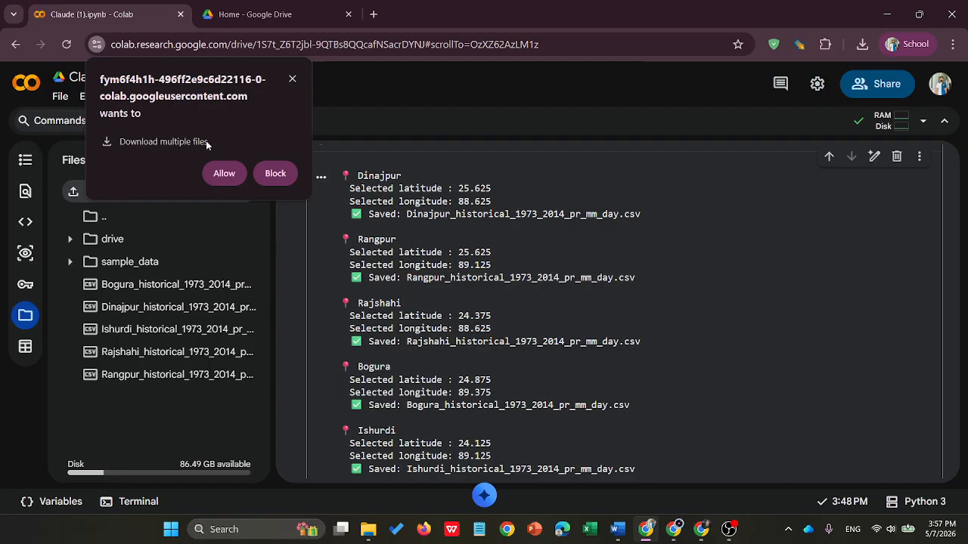
left_click(225, 178)
- Open the downloaded Rajshahi_historical_1973_2014_pr_mm_day.csv in Excel and fit the time column's width to its dates
left_click(868, 43)
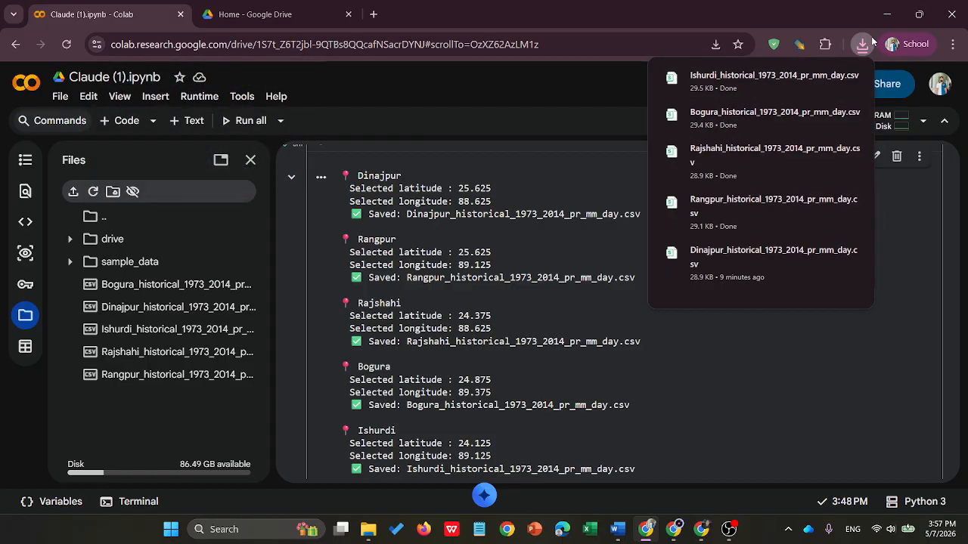
left_click(717, 162)
left_click(717, 159)
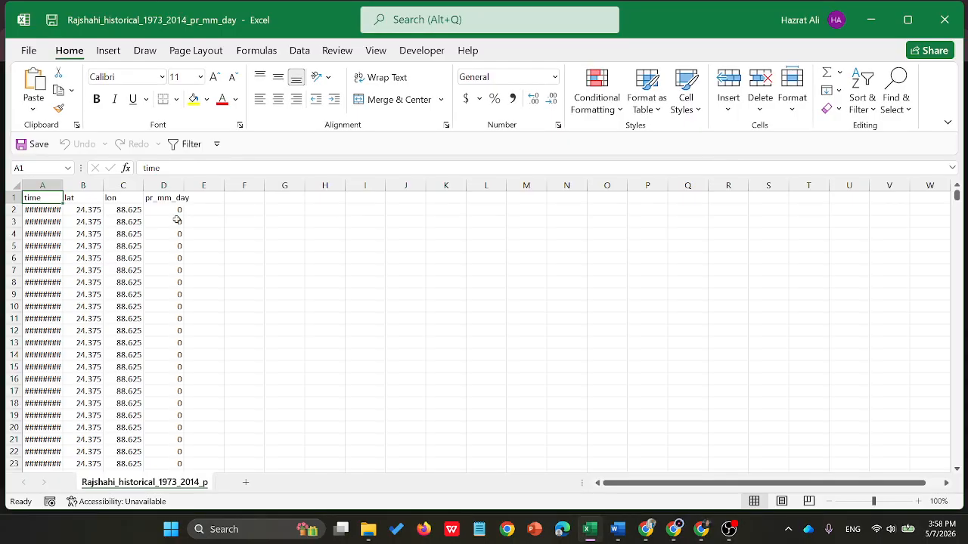
double_click(61, 186)
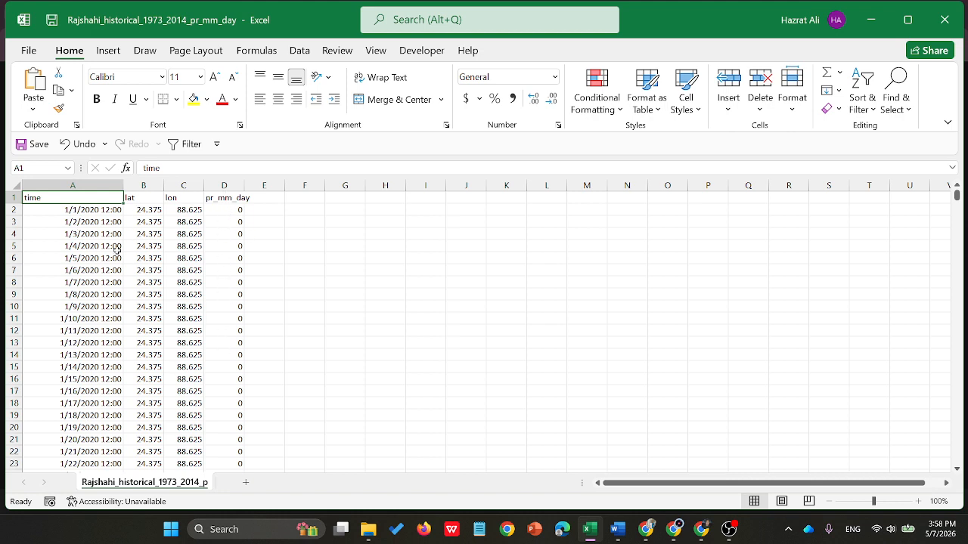
- Examine the Rajshahi dates, grid coordinates and daily precipitation values from the first row to the last
scroll(101, 331, "down", 17)
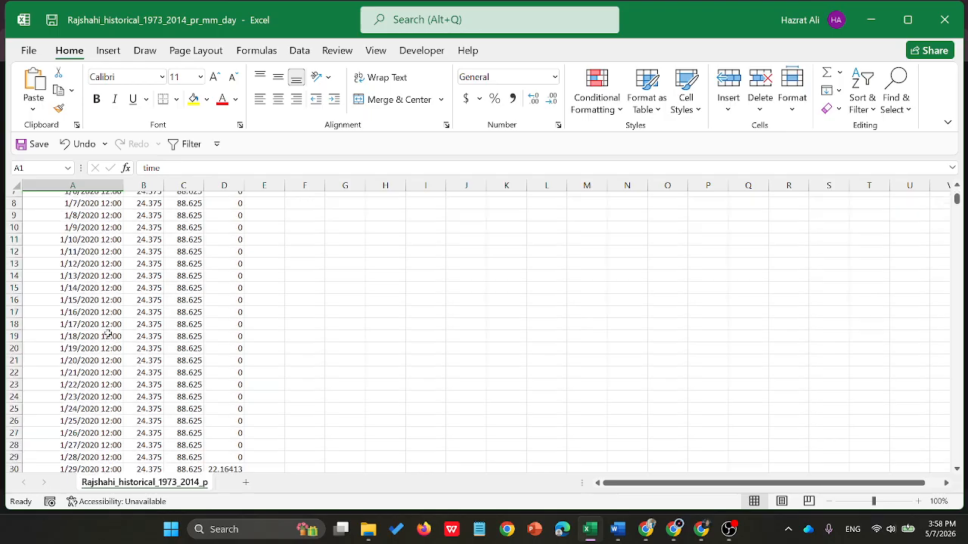
left_click_drag(957, 215, 957, 461)
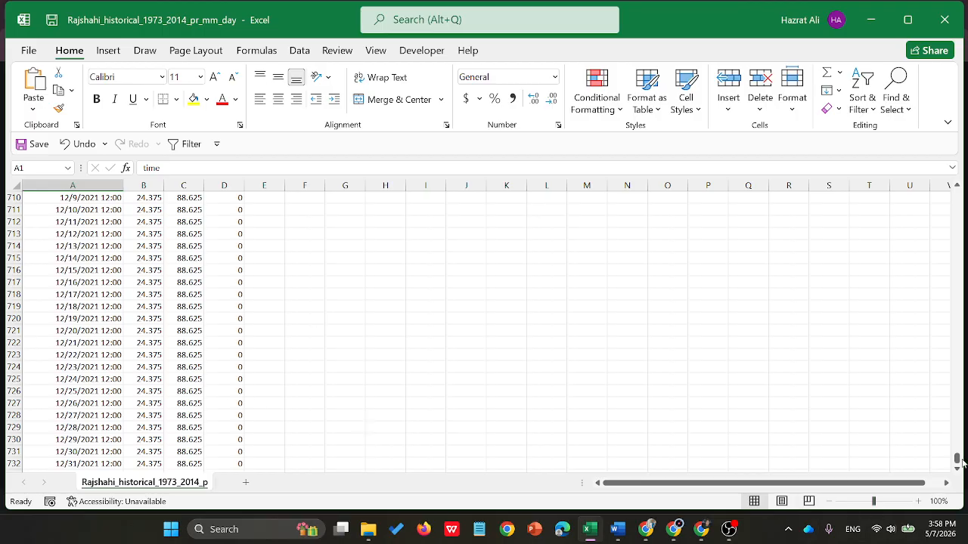
left_click_drag(956, 463, 924, 170)
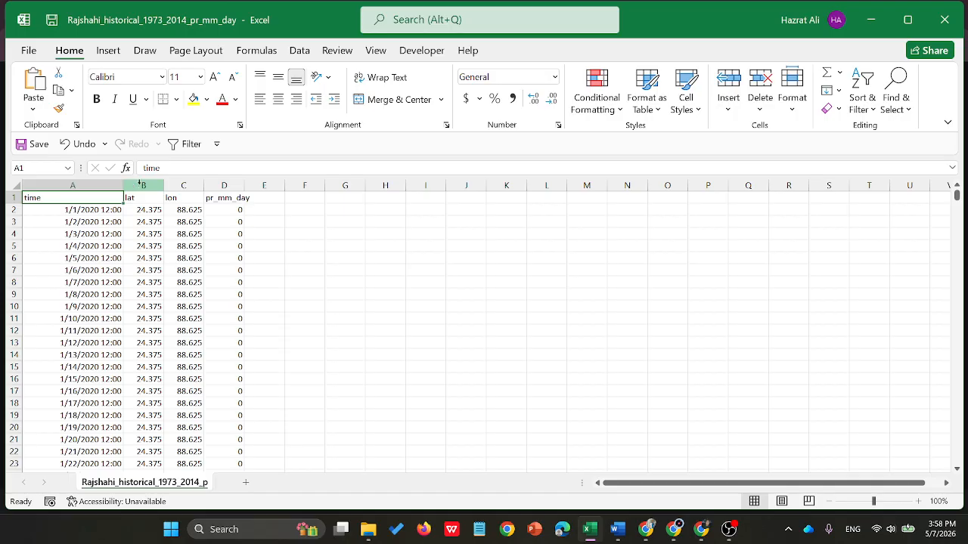
scroll(175, 293, "down", 20)
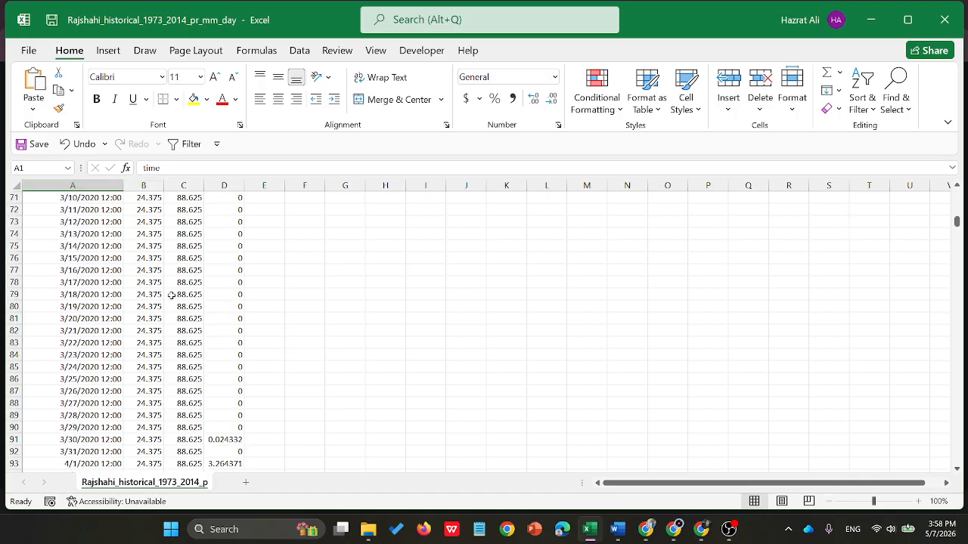
scroll(175, 294, "down", 20)
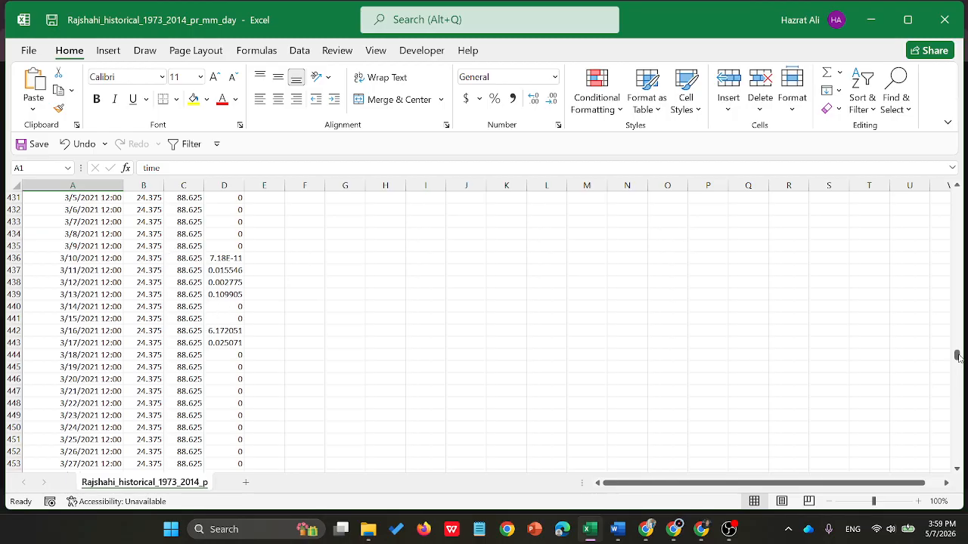
left_click_drag(957, 355, 957, 195)
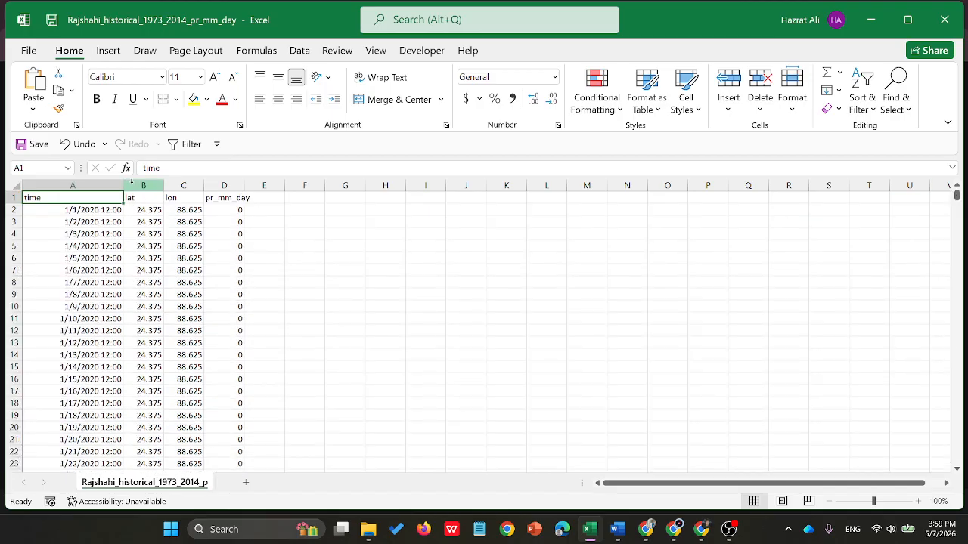
- Delete the lat and lon columns from the Rajshahi sheet
left_click(133, 185)
left_click(176, 188, "ctrl")
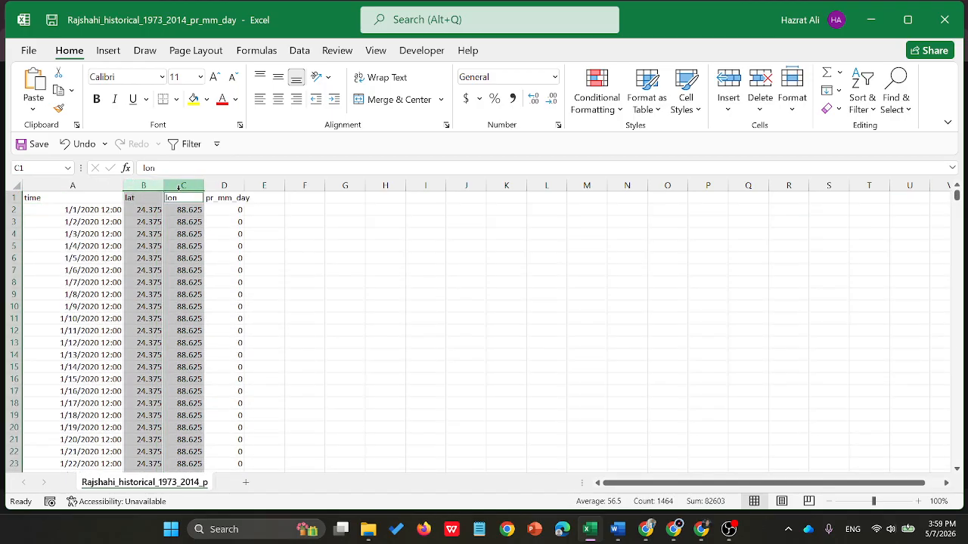
right_click(176, 221)
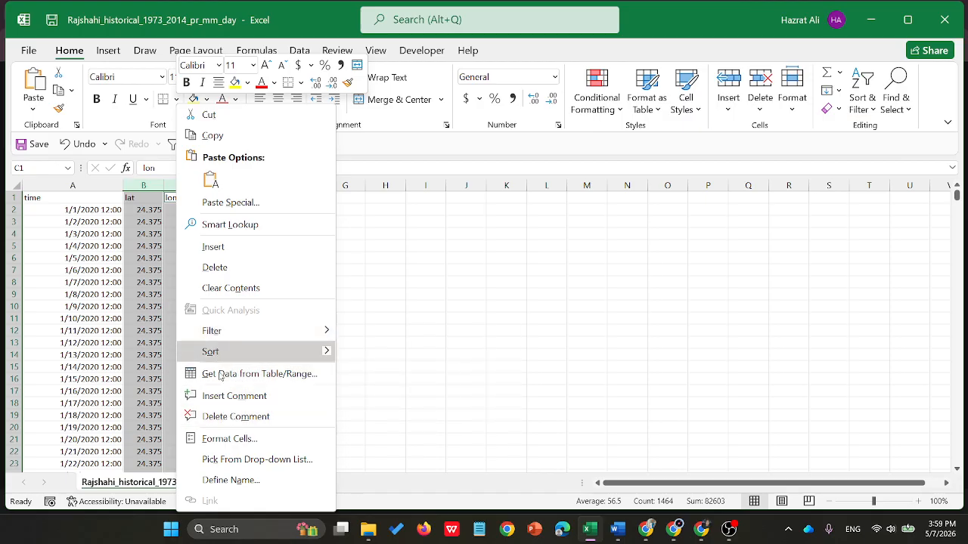
left_click(230, 267)
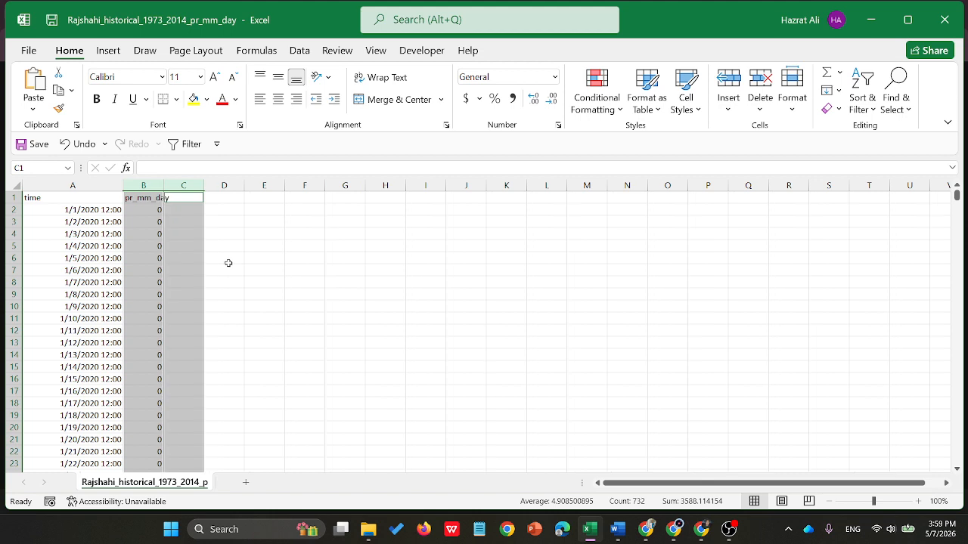
- Format the whole time column as dates without the time of day, using the *3/14/2012 date type
left_click(86, 186)
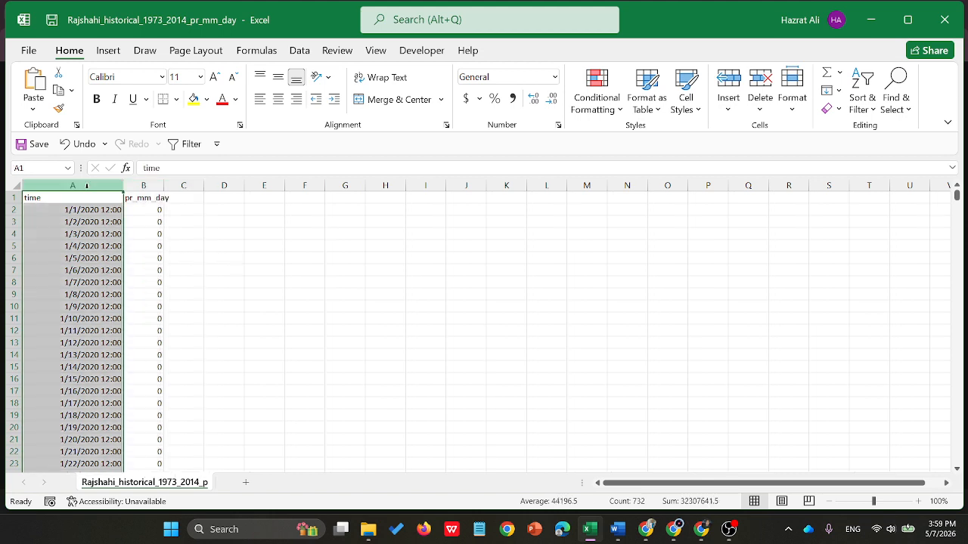
right_click(44, 240)
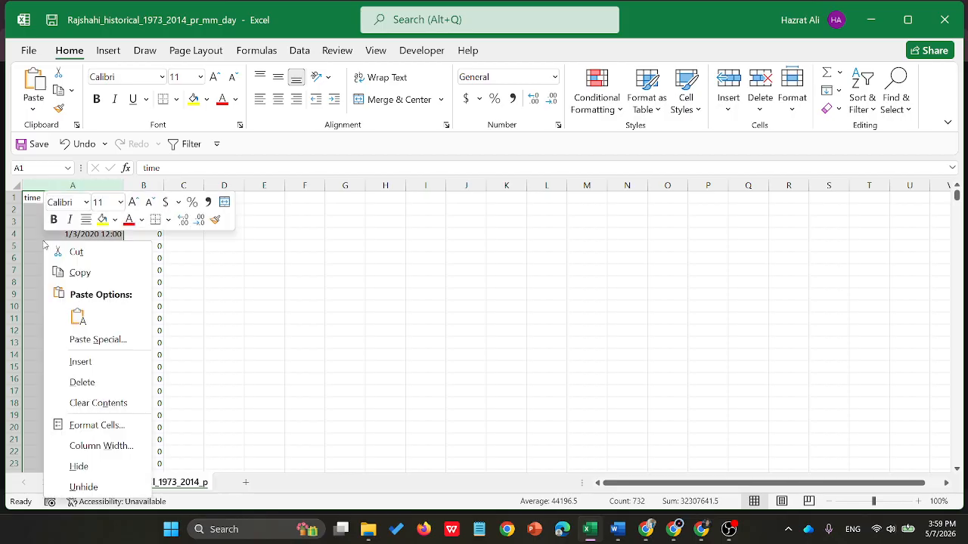
left_click(106, 425)
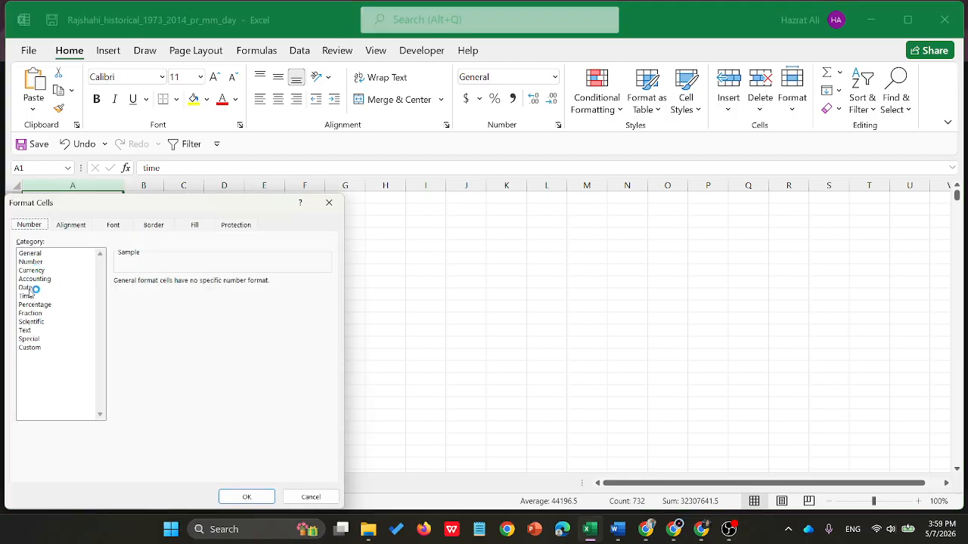
left_click(30, 288)
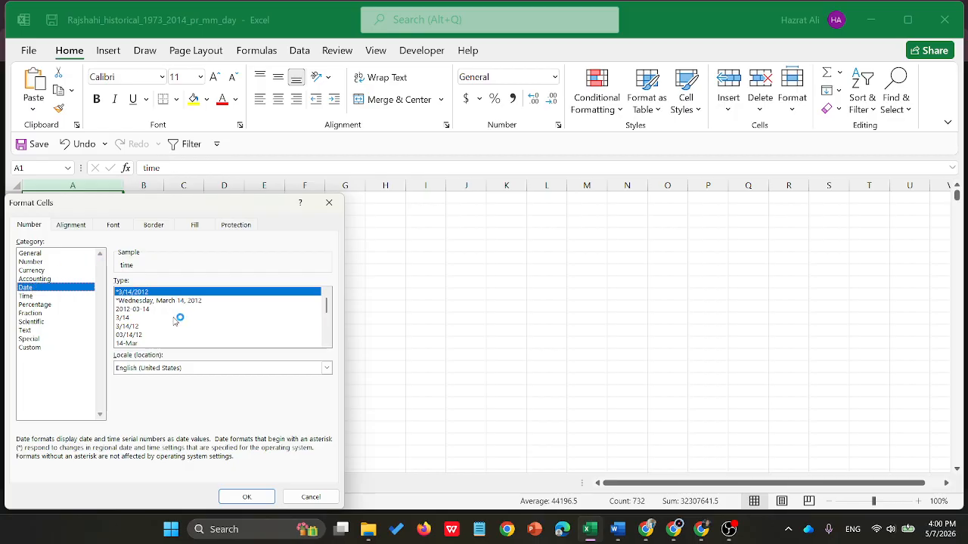
left_click(248, 499)
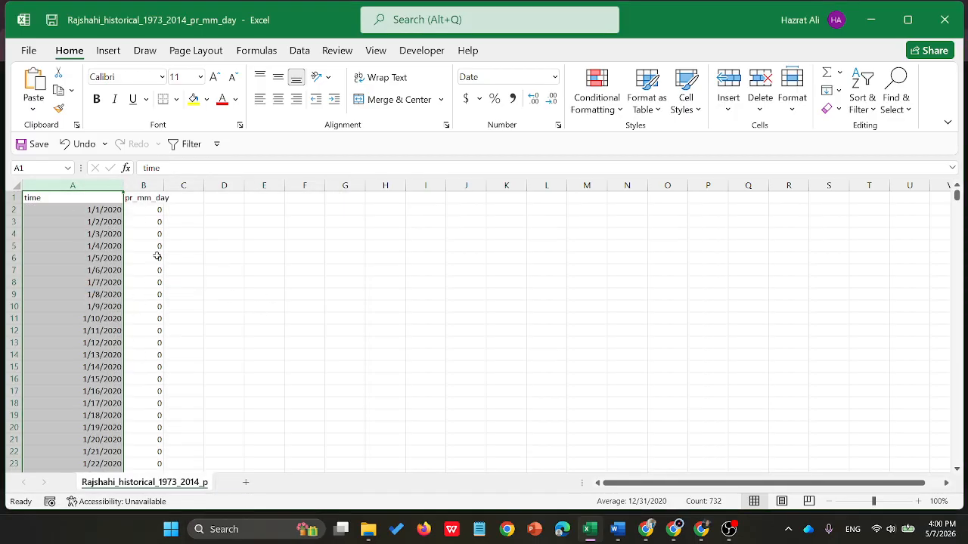
- Check the reformatted dates and the daily precipitation values down past the last row and back near the beginning
scroll(156, 253, "down", 20)
scroll(150, 340, "down", 20)
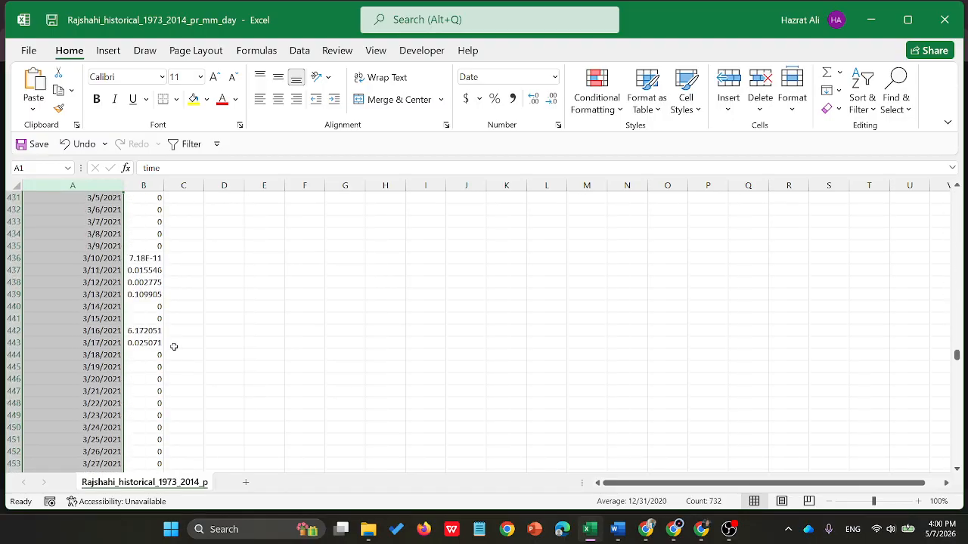
scroll(411, 353, "down", 13)
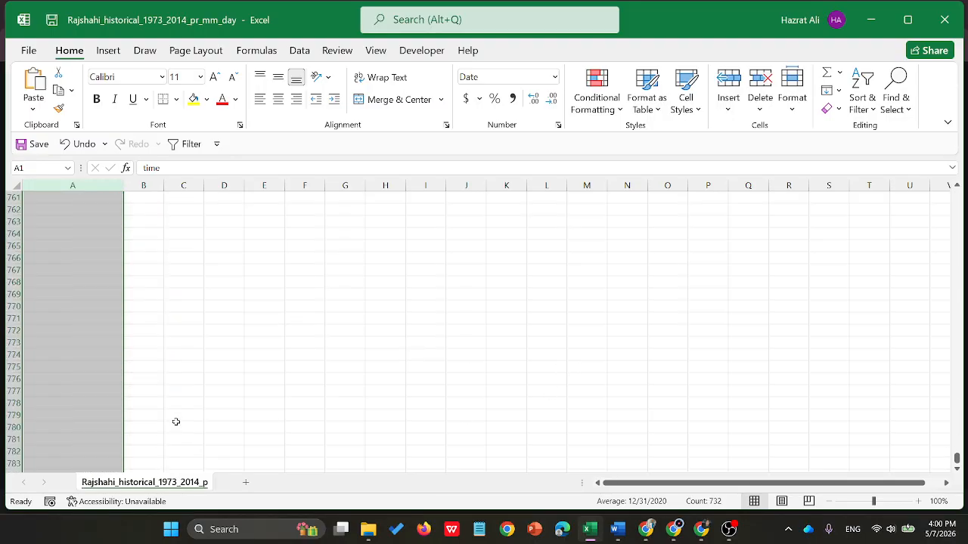
left_click(384, 306)
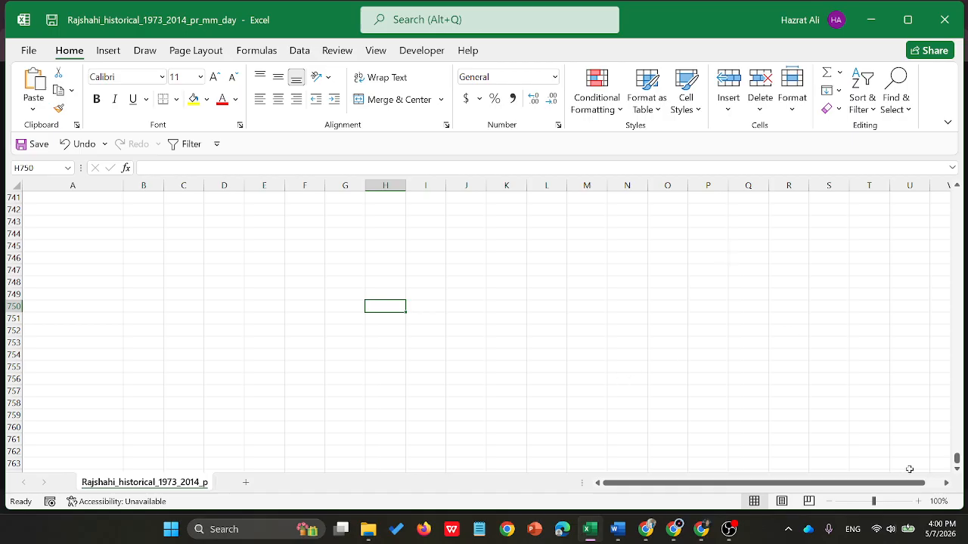
left_click_drag(957, 458, 958, 208)
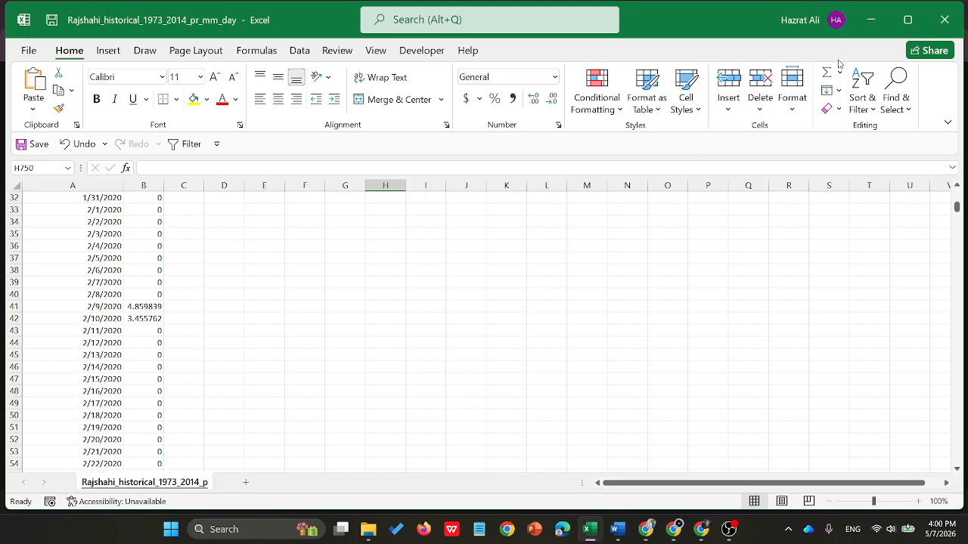
mouse_move(907, 20)
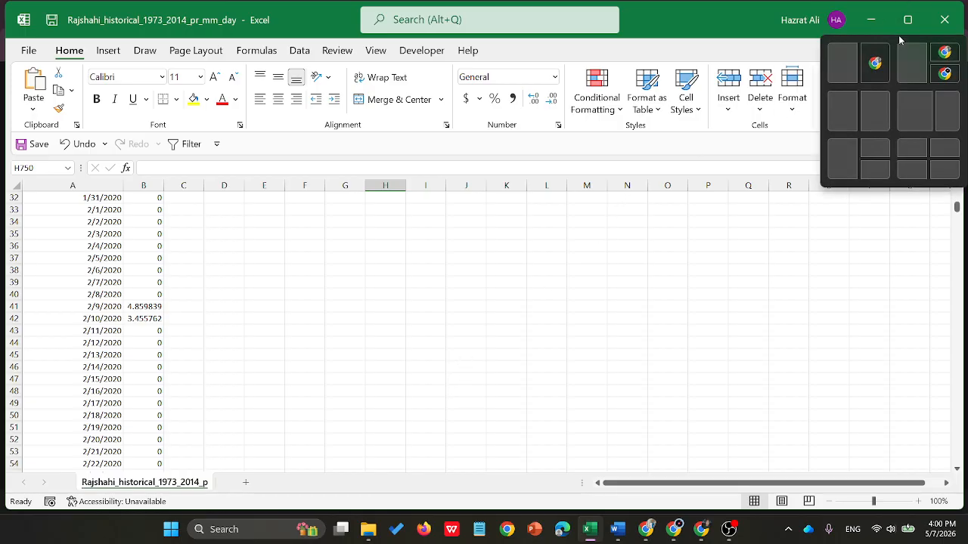